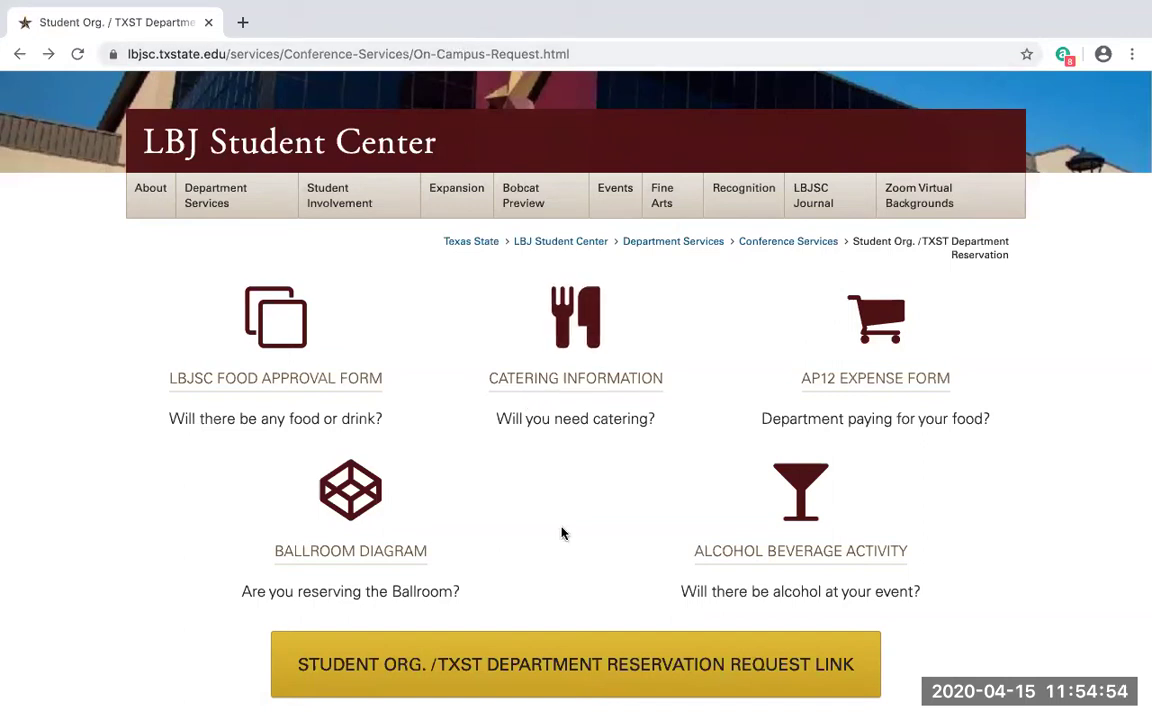
Open the student organization reservation request site and start booking with the LBJSC Student Org Recurring Meeting Request template
{"action": "left_click", "coordinate": [611, 655]}
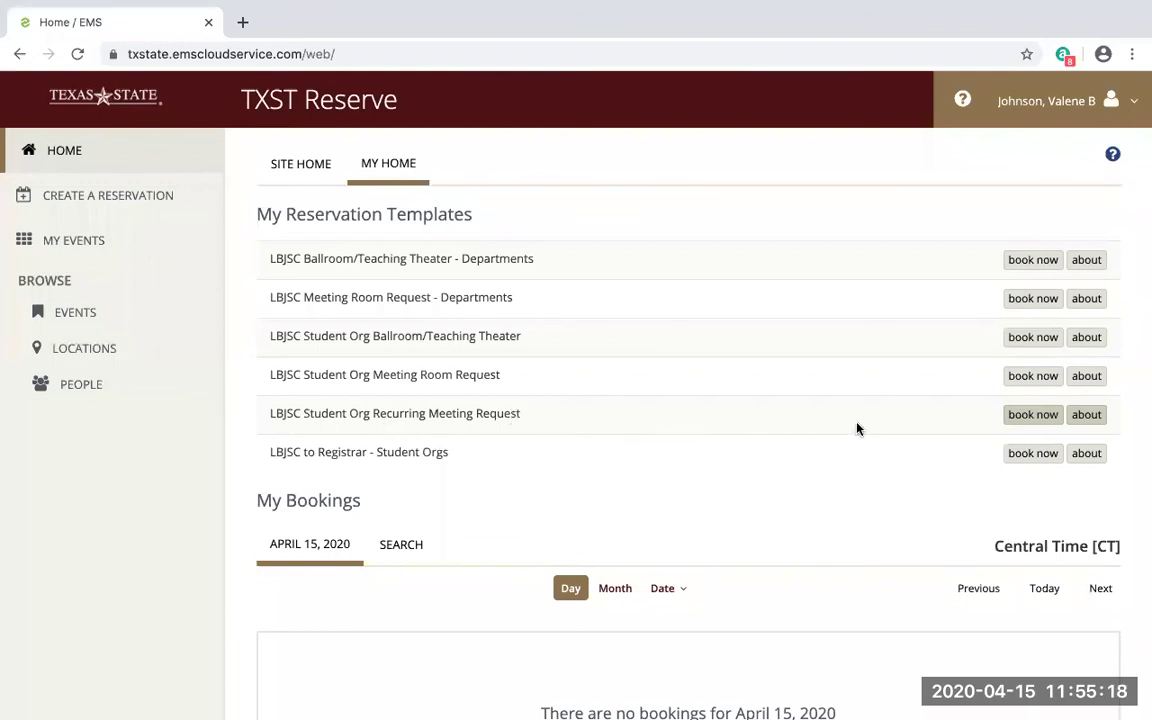
{"action": "left_click", "coordinate": [1041, 419]}
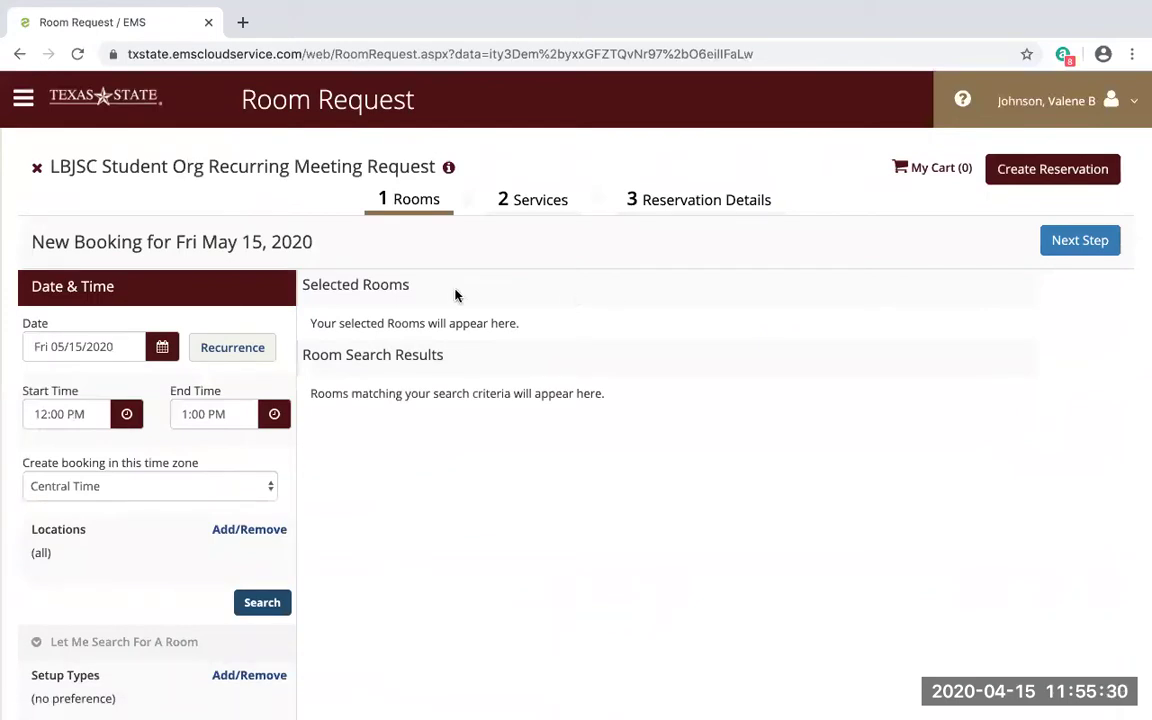
Set the booking's recurrence to repeat weekly on Friday
{"action": "left_click", "coordinate": [241, 347]}
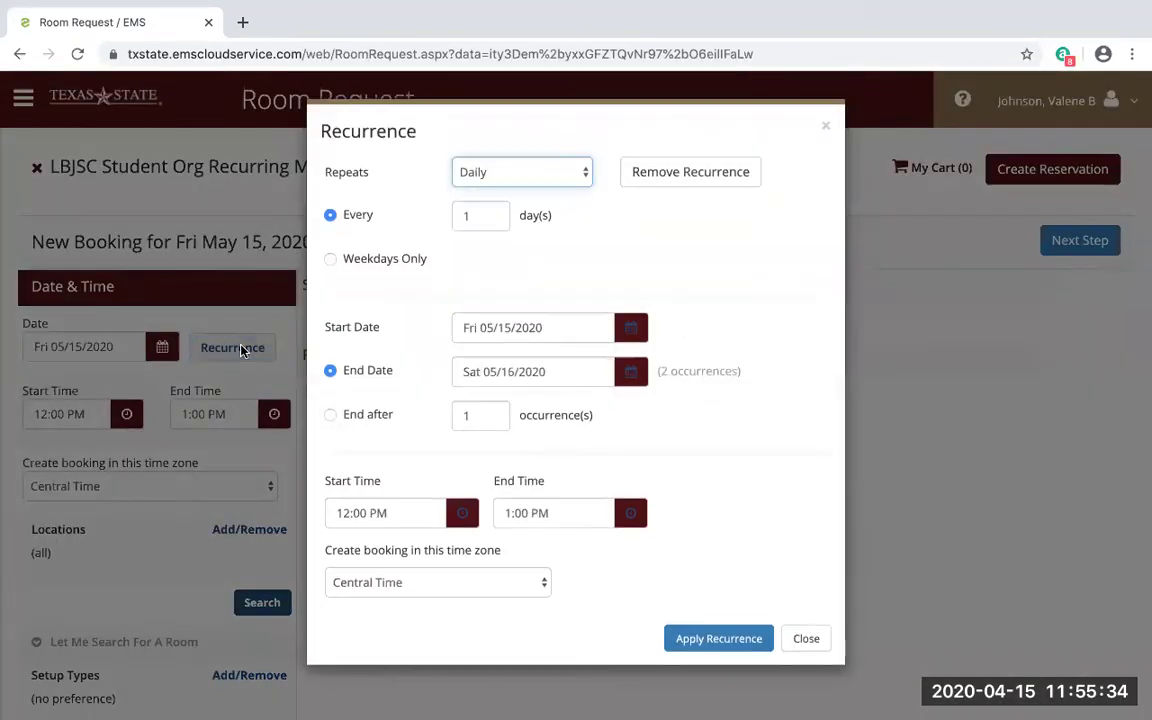
{"action": "left_click", "coordinate": [575, 174]}
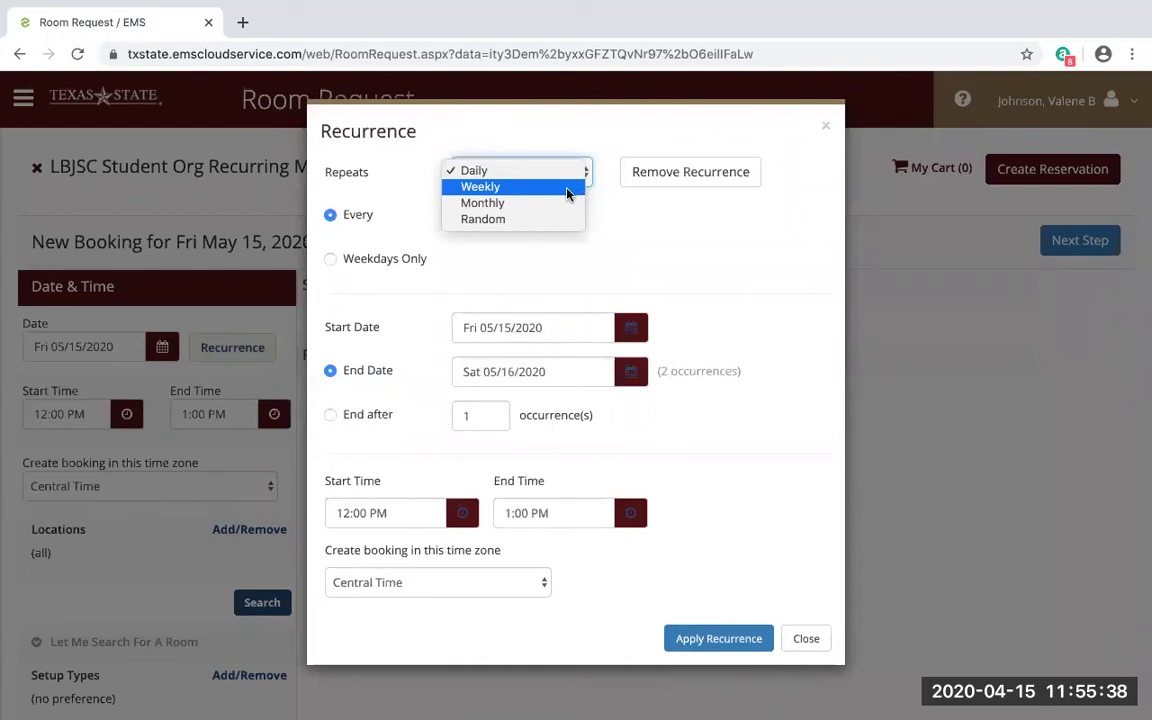
{"action": "left_click", "coordinate": [567, 193]}
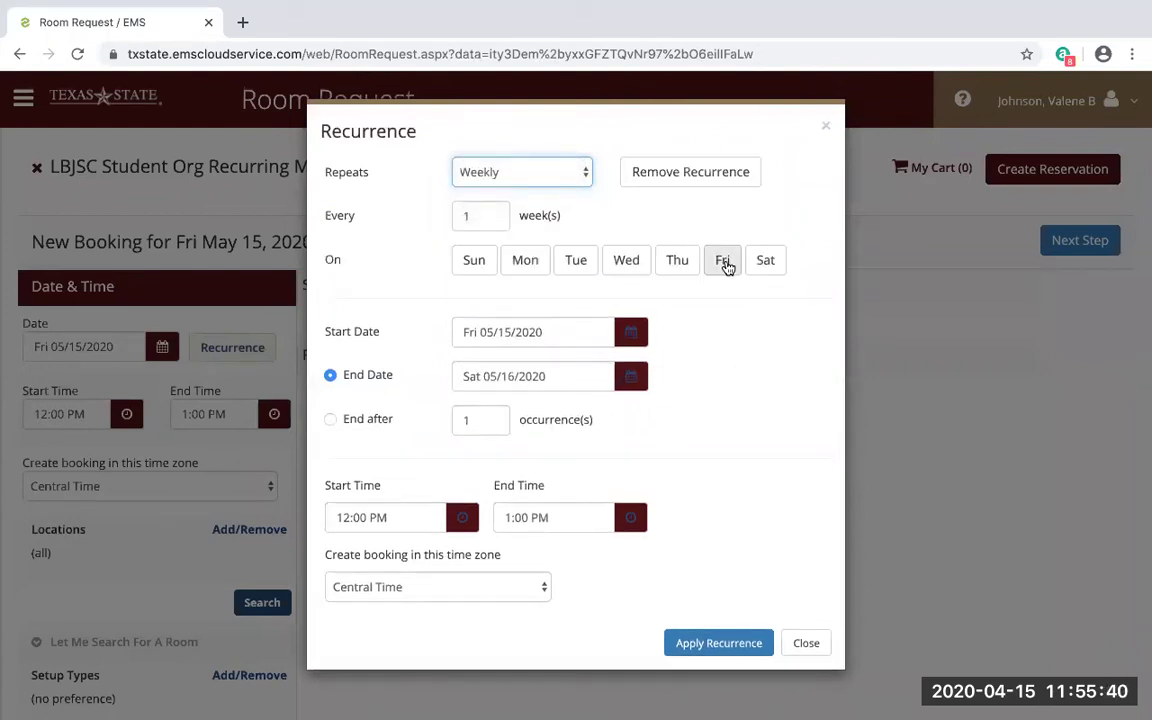
{"action": "left_click", "coordinate": [725, 263]}
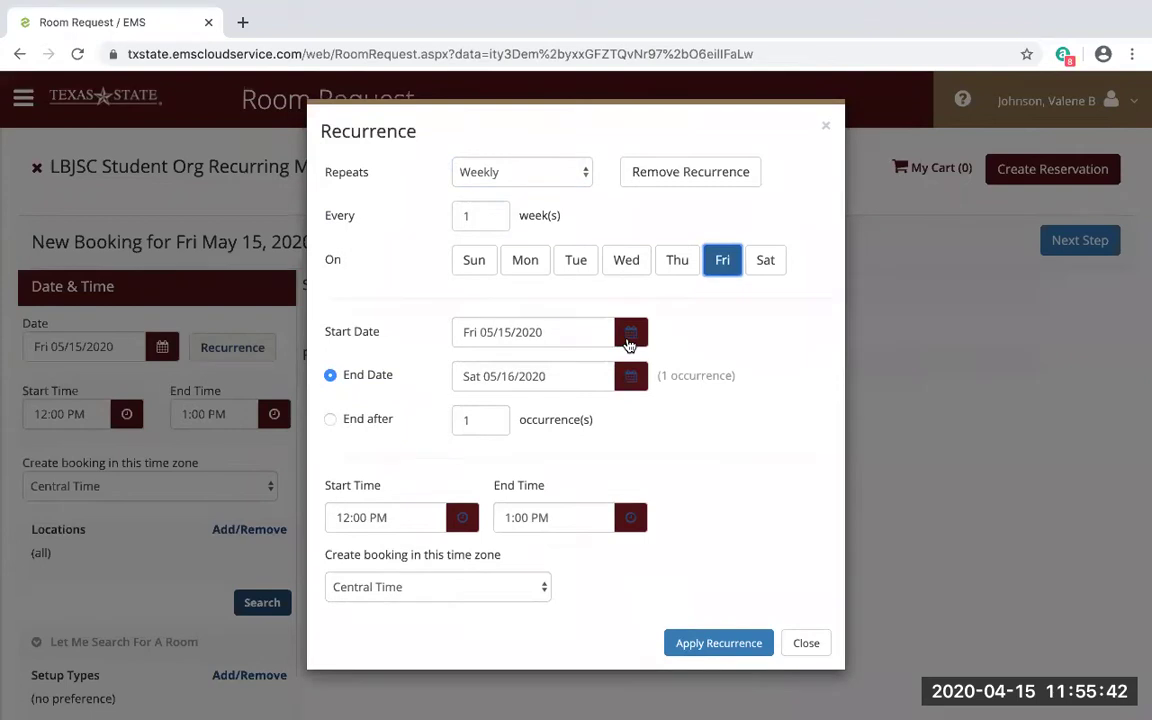
Set the recurrence to start on Fri 05/15/2020 and end on Fri 05/29/2020
{"action": "left_click", "coordinate": [629, 340]}
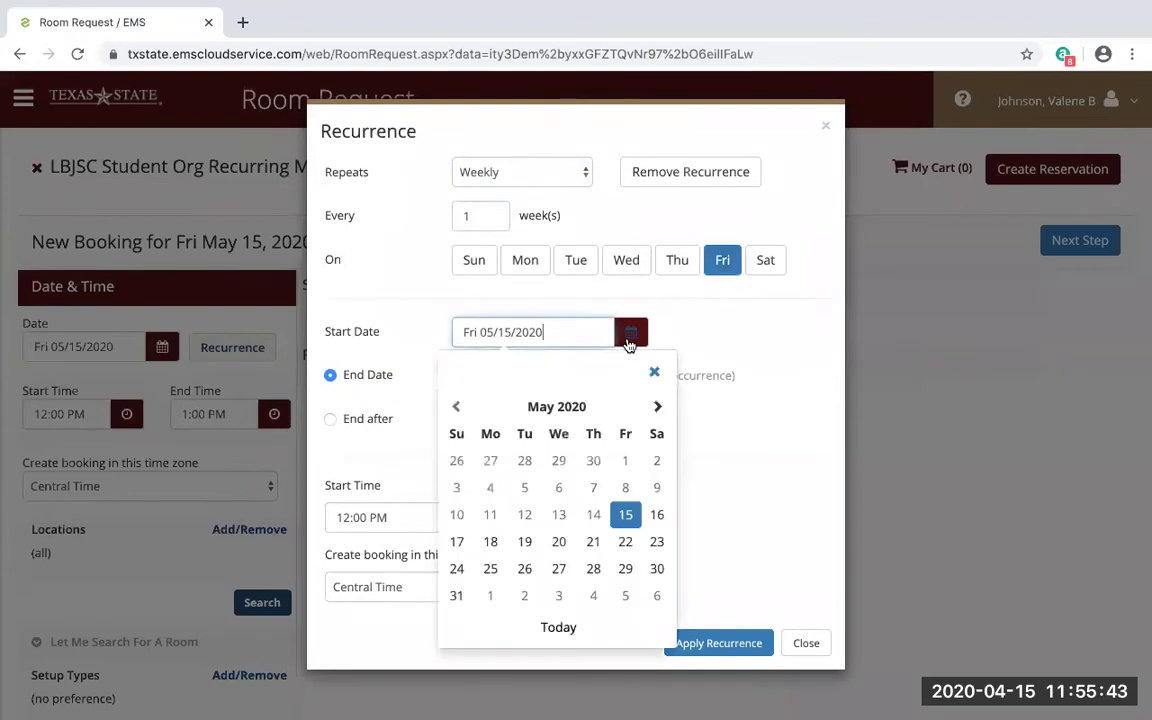
{"action": "left_click", "coordinate": [632, 520]}
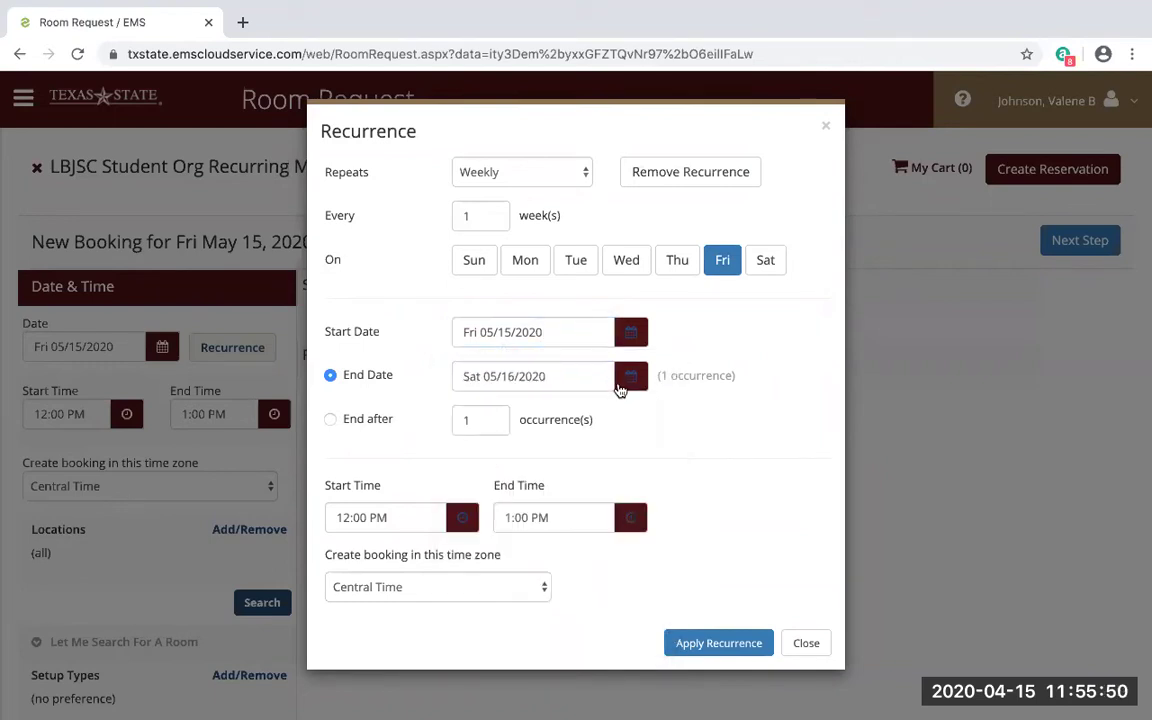
{"action": "left_click", "coordinate": [630, 388]}
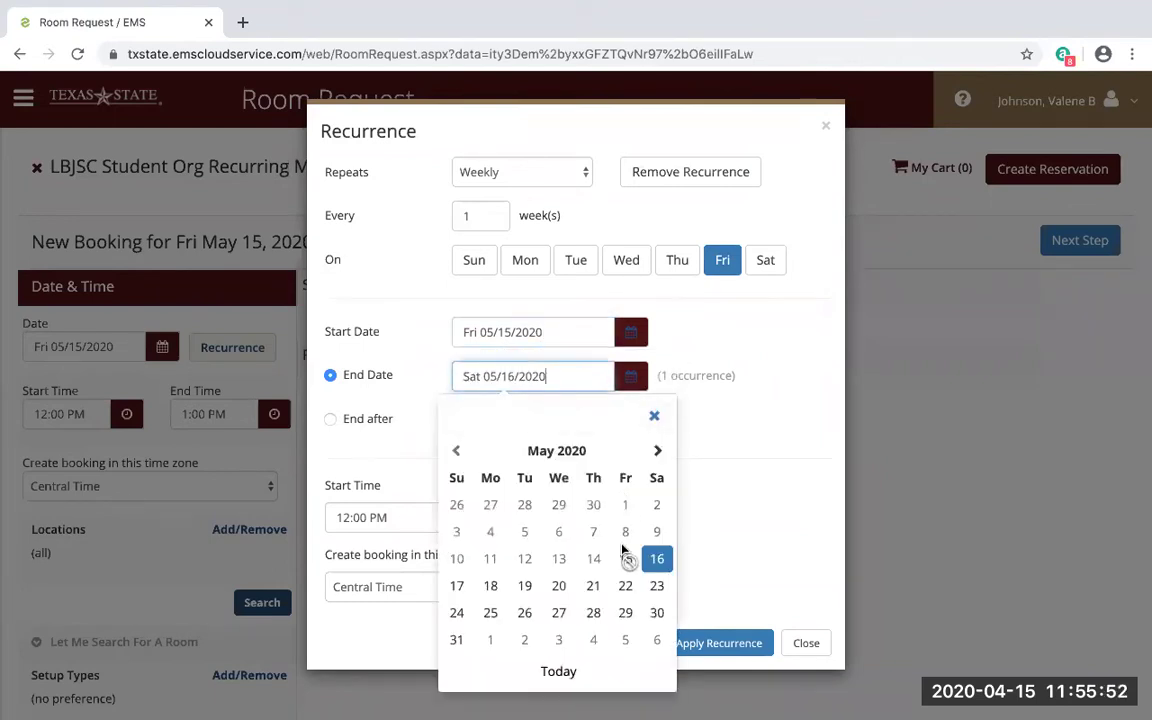
{"action": "left_click", "coordinate": [630, 616]}
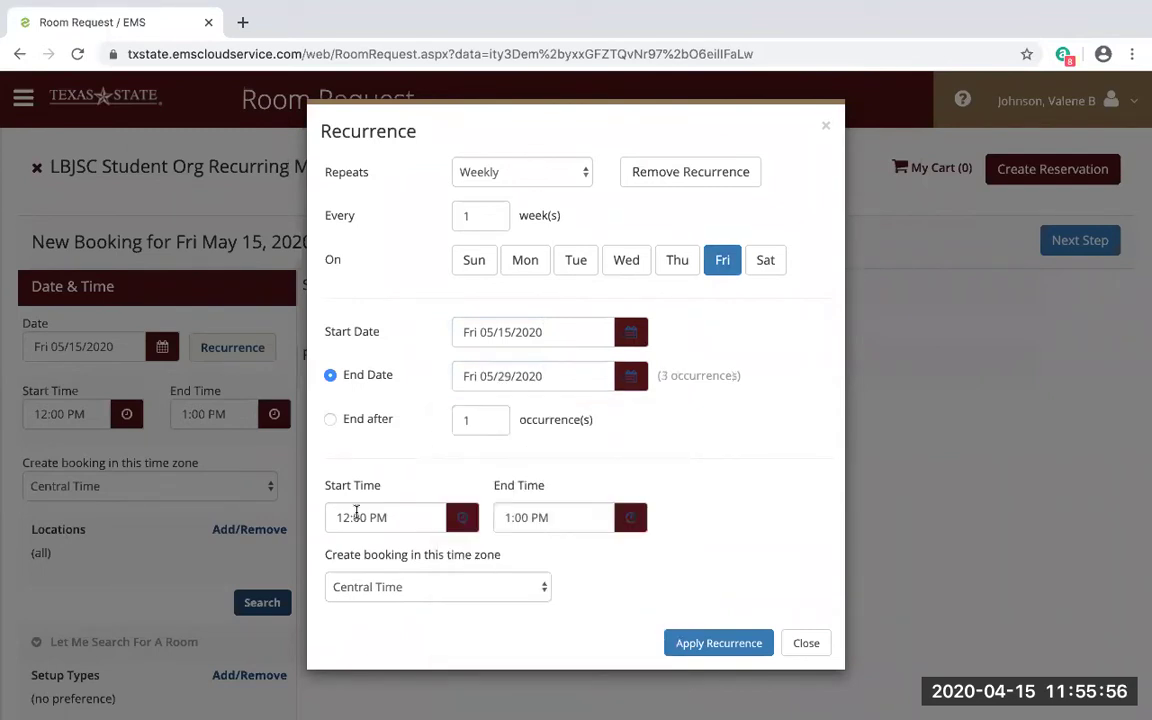
Set the recurring meeting's start time to 1:00 PM and apply the recurrence
{"action": "left_click", "coordinate": [397, 519]}
{"action": "left_click_drag", "start_coordinate": [397, 519], "coordinate": [283, 516]}
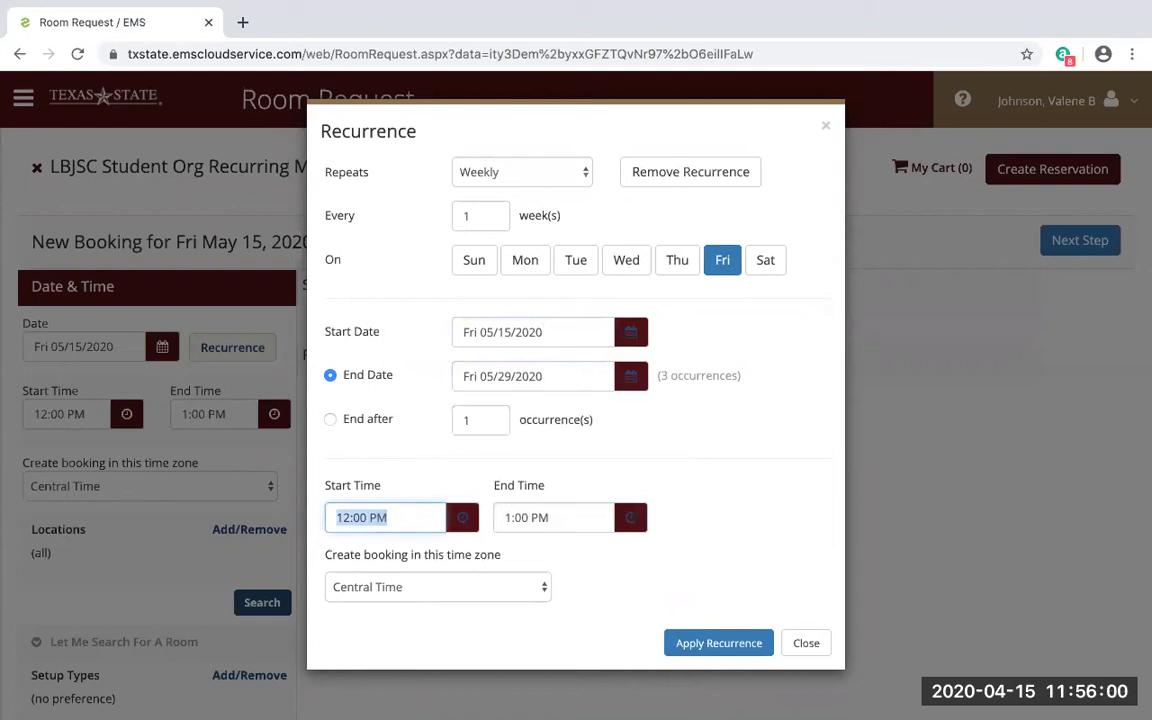
{"action": "type", "text": "1p"}
{"action": "key", "text": "Tab"}
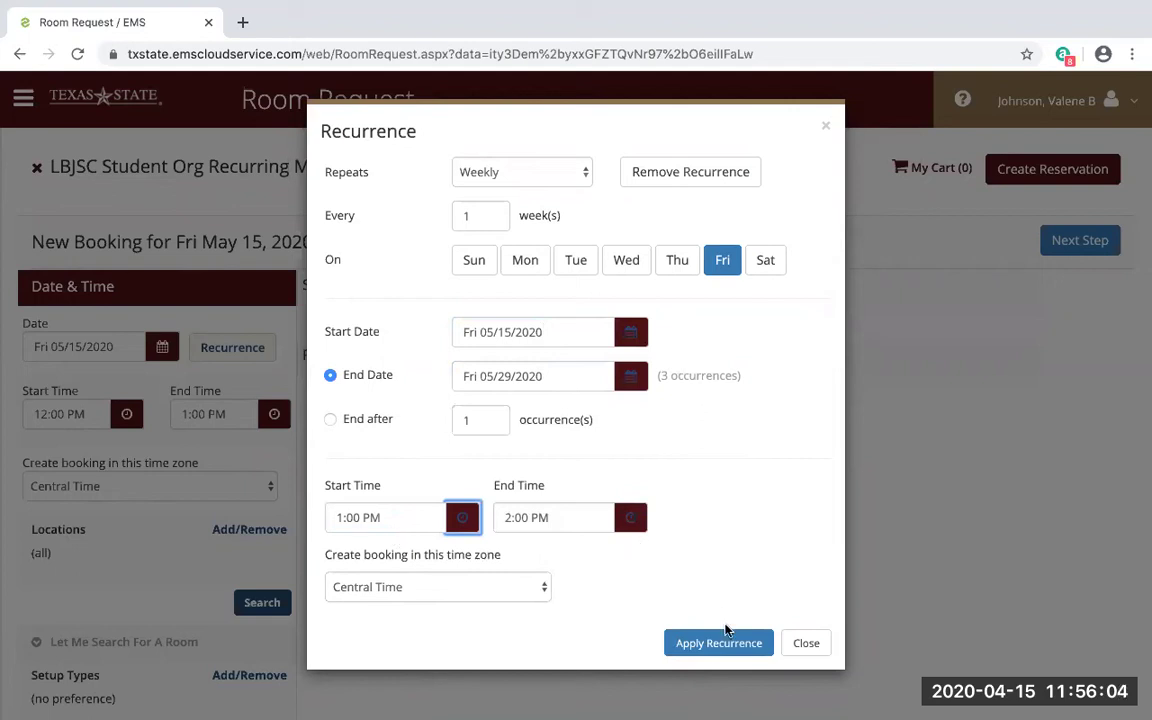
{"action": "left_click", "coordinate": [724, 641]}
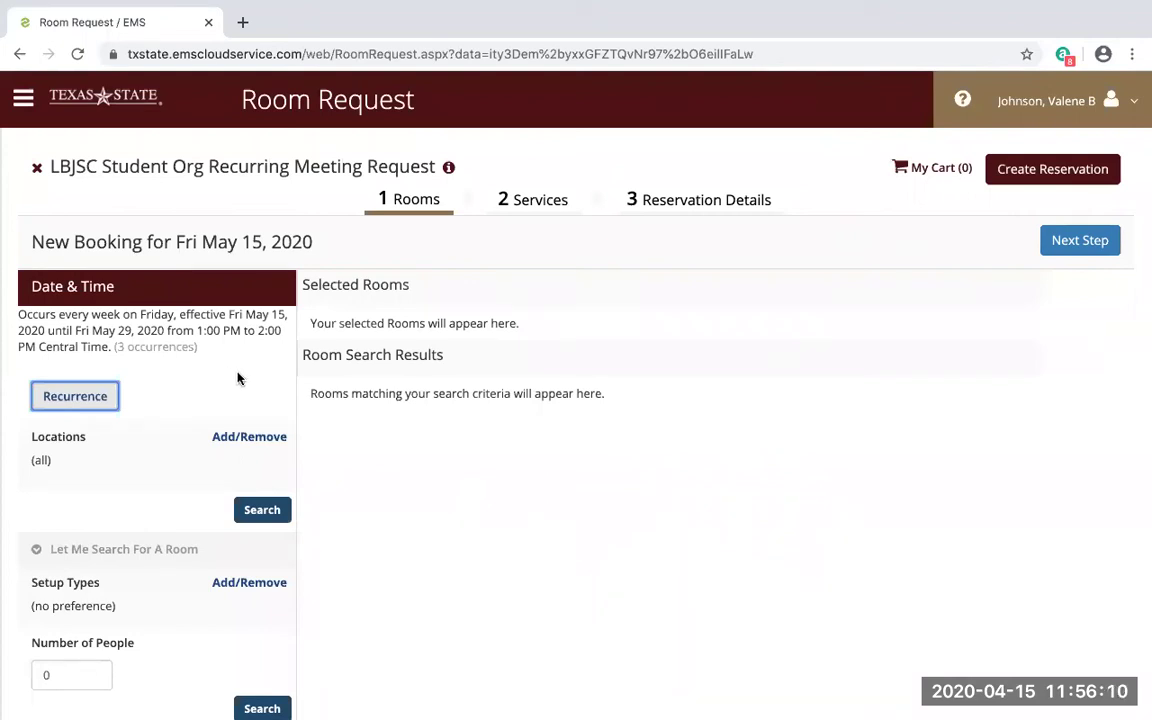
Limit the room search locations to the LBJSC building
{"action": "scroll", "coordinate": [238, 378], "scroll_direction": "down", "scroll_amount": 2}
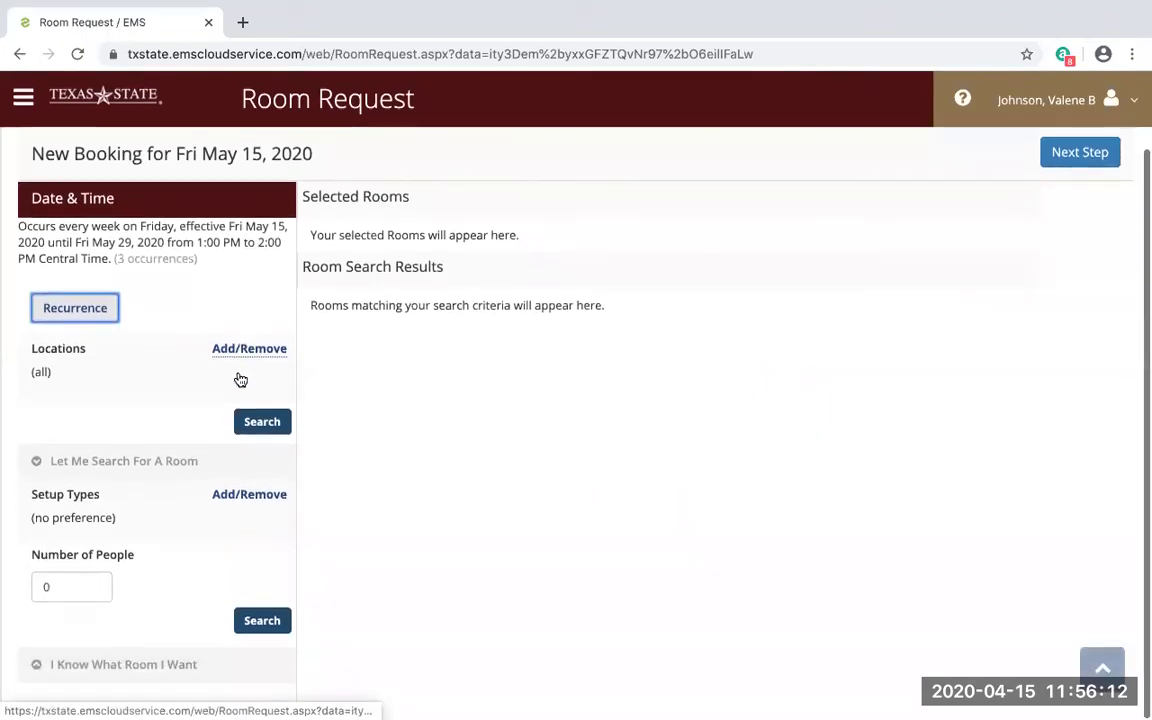
{"action": "left_click", "coordinate": [249, 348]}
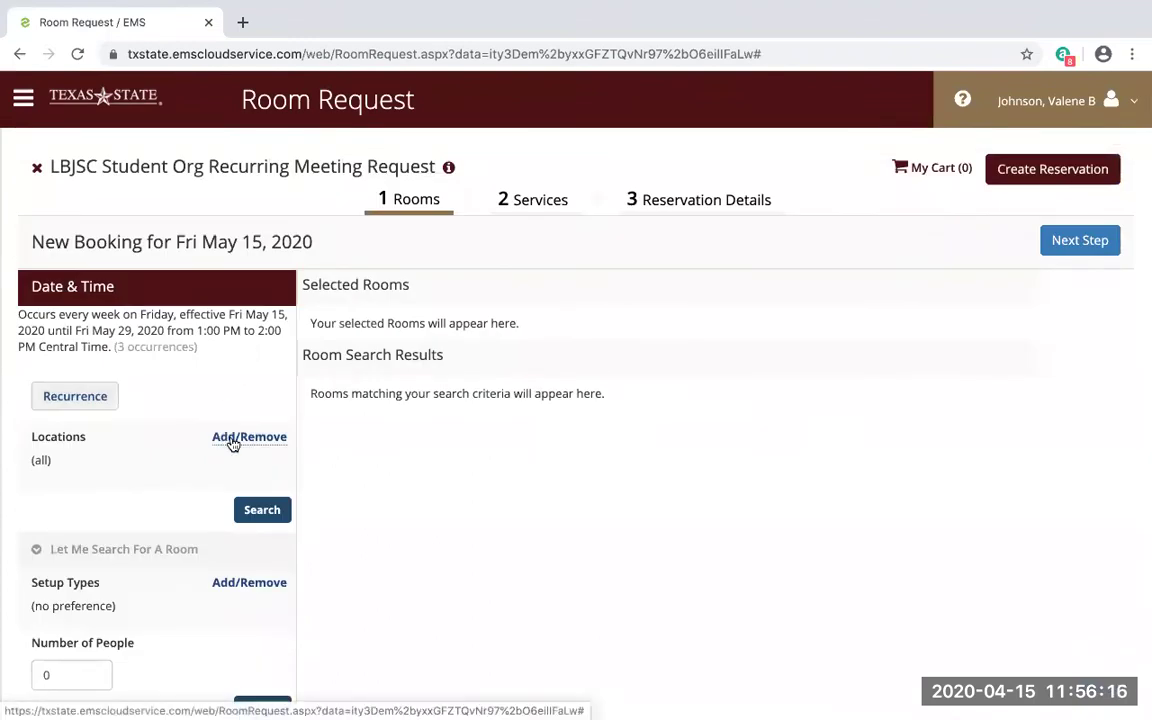
{"action": "scroll", "coordinate": [232, 443], "scroll_direction": "down", "scroll_amount": 2}
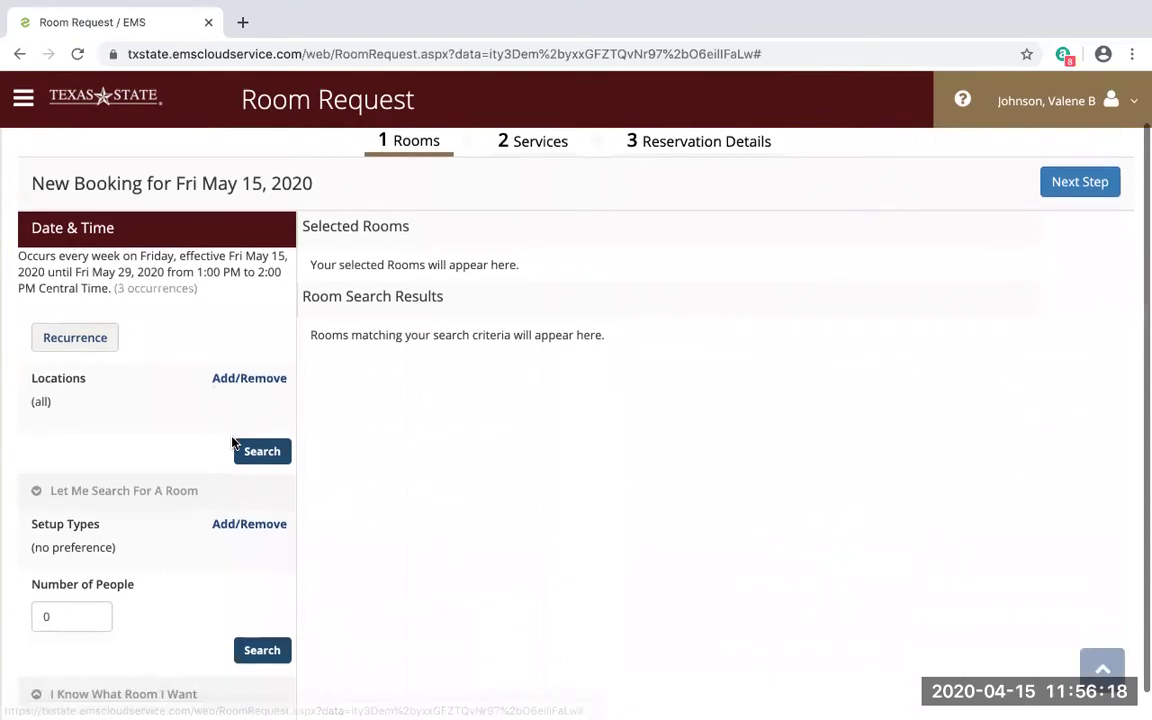
{"action": "left_click", "coordinate": [259, 362]}
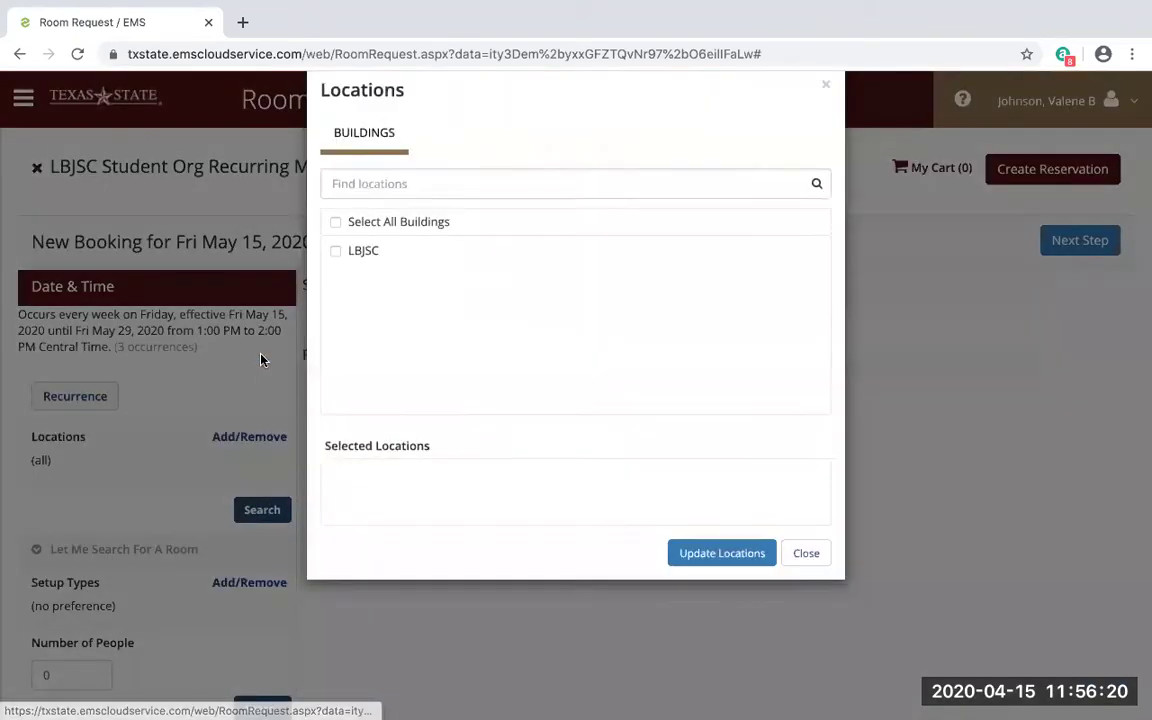
{"action": "left_click", "coordinate": [335, 292]}
{"action": "left_click", "coordinate": [681, 594]}
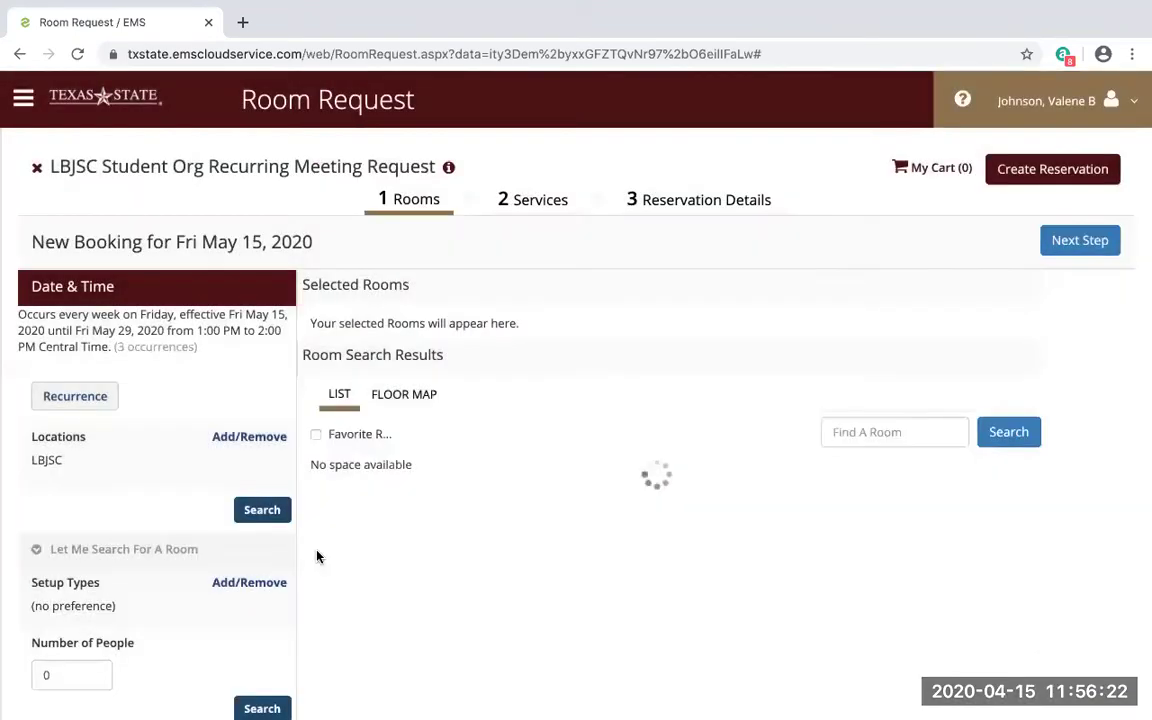
Set the number of people to 20 and search for matching rooms
{"action": "scroll", "coordinate": [285, 563], "scroll_direction": "down", "scroll_amount": 3}
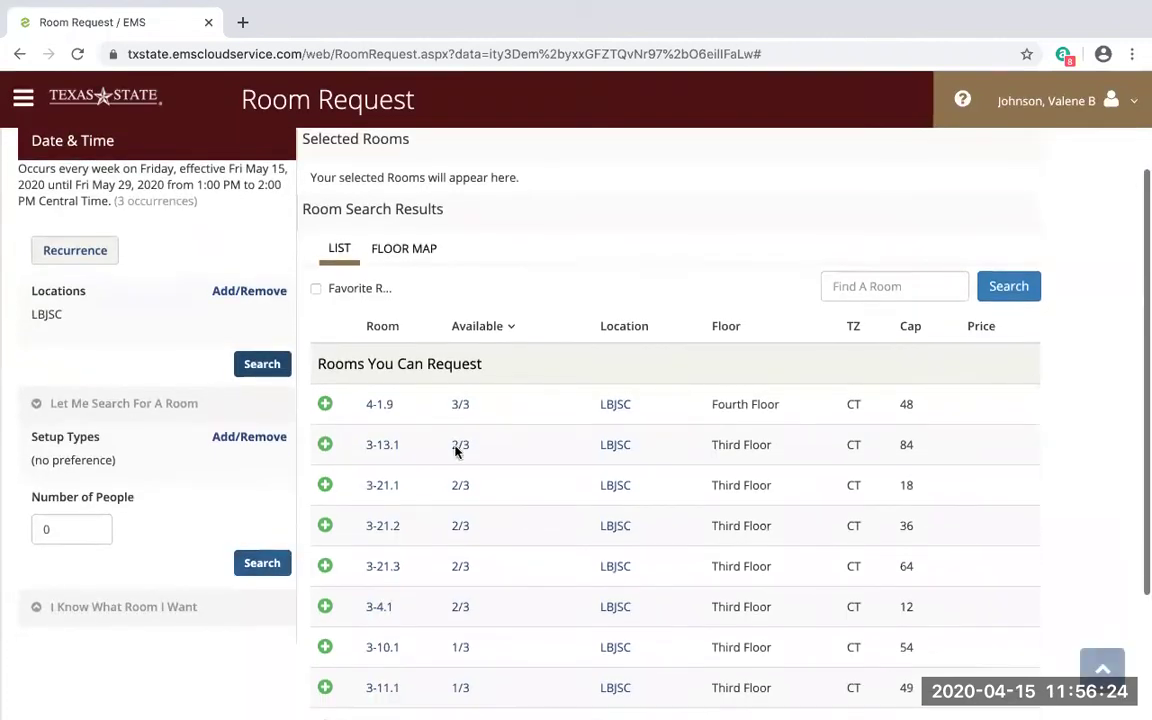
{"action": "scroll", "coordinate": [533, 450], "scroll_direction": "down", "scroll_amount": 2}
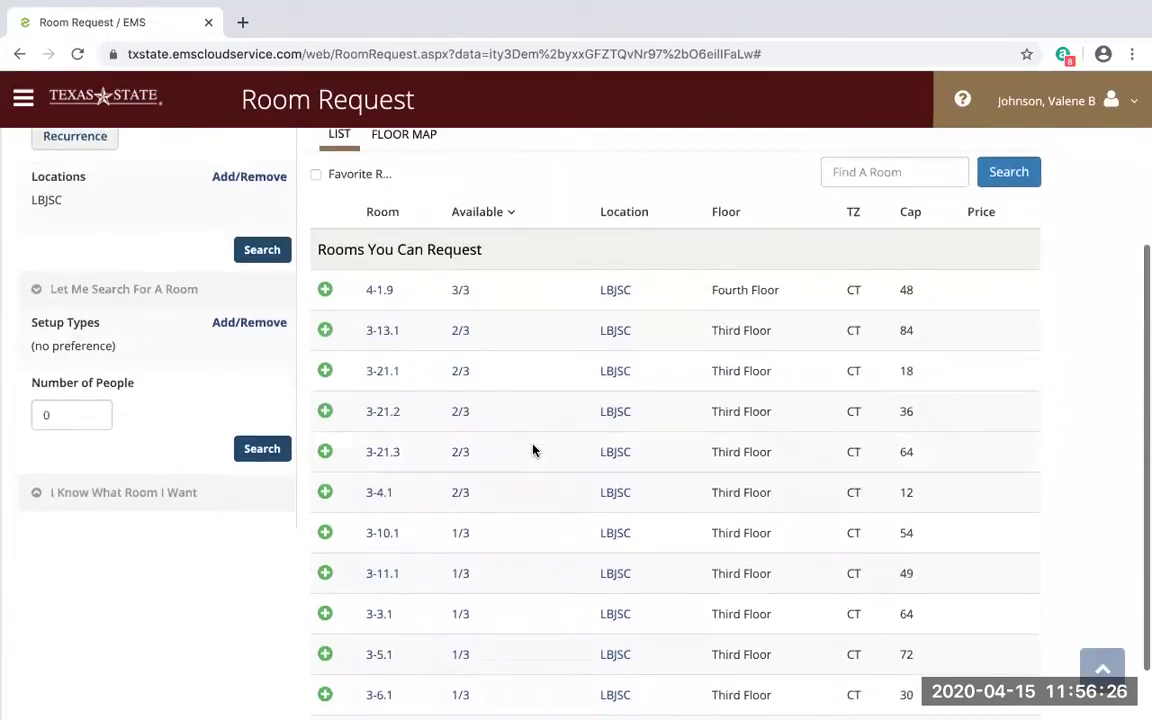
{"action": "left_click", "coordinate": [67, 418]}
{"action": "type", "text": "20"}
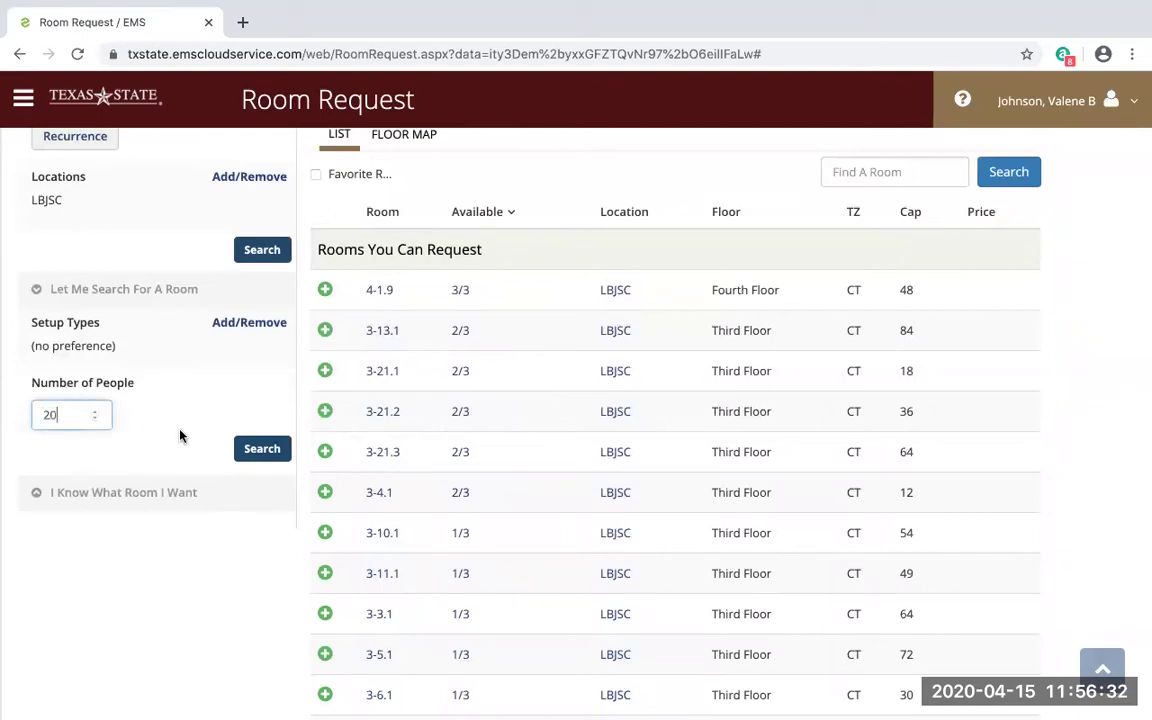
{"action": "left_click", "coordinate": [270, 453]}
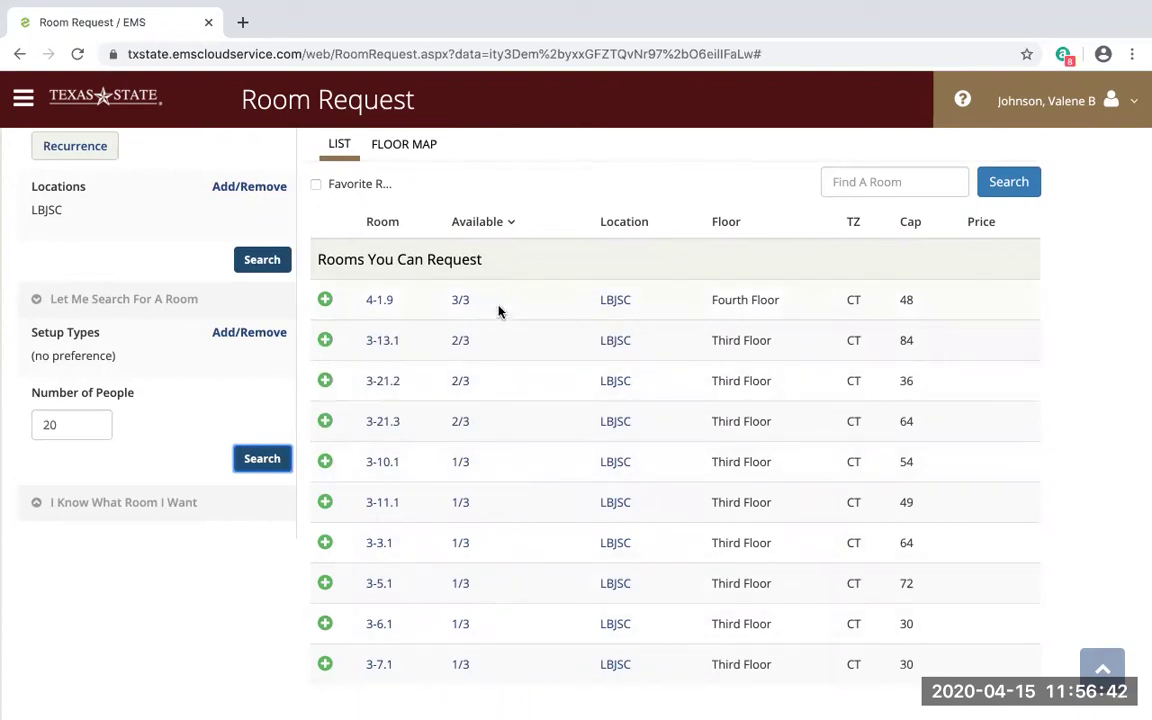
Review the details, setup types and images of room 4-1.9, and close its information
{"action": "left_click", "coordinate": [378, 303]}
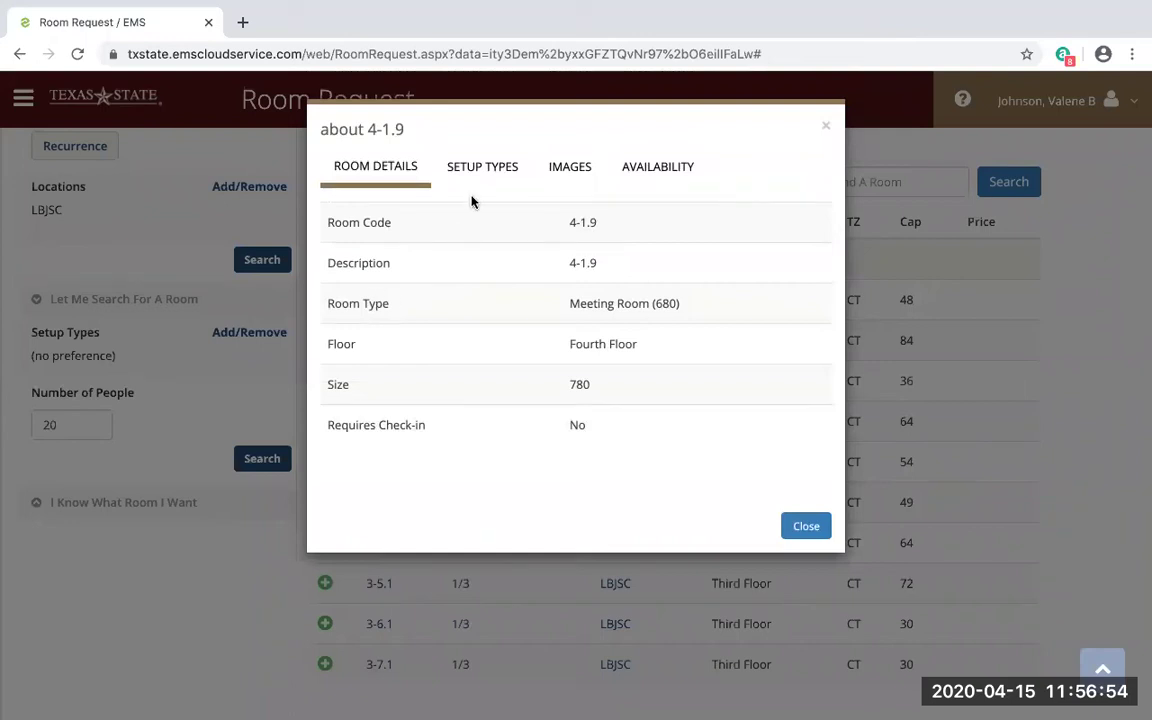
{"action": "left_click", "coordinate": [494, 162]}
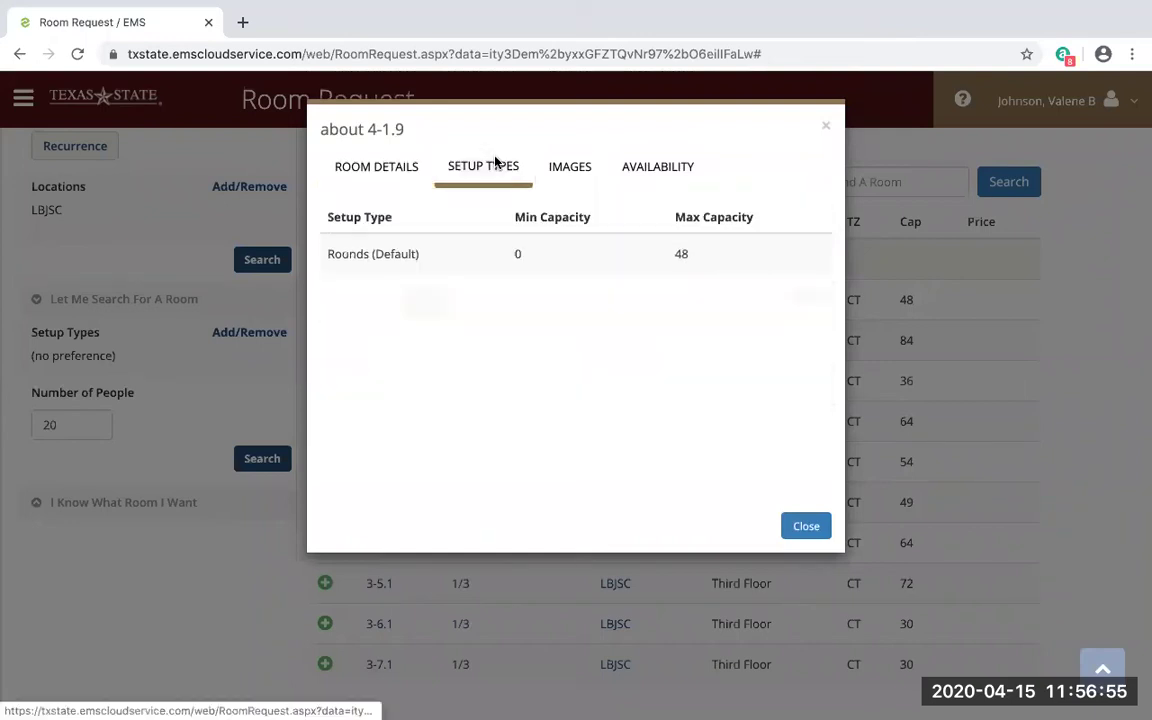
{"action": "left_click", "coordinate": [580, 173]}
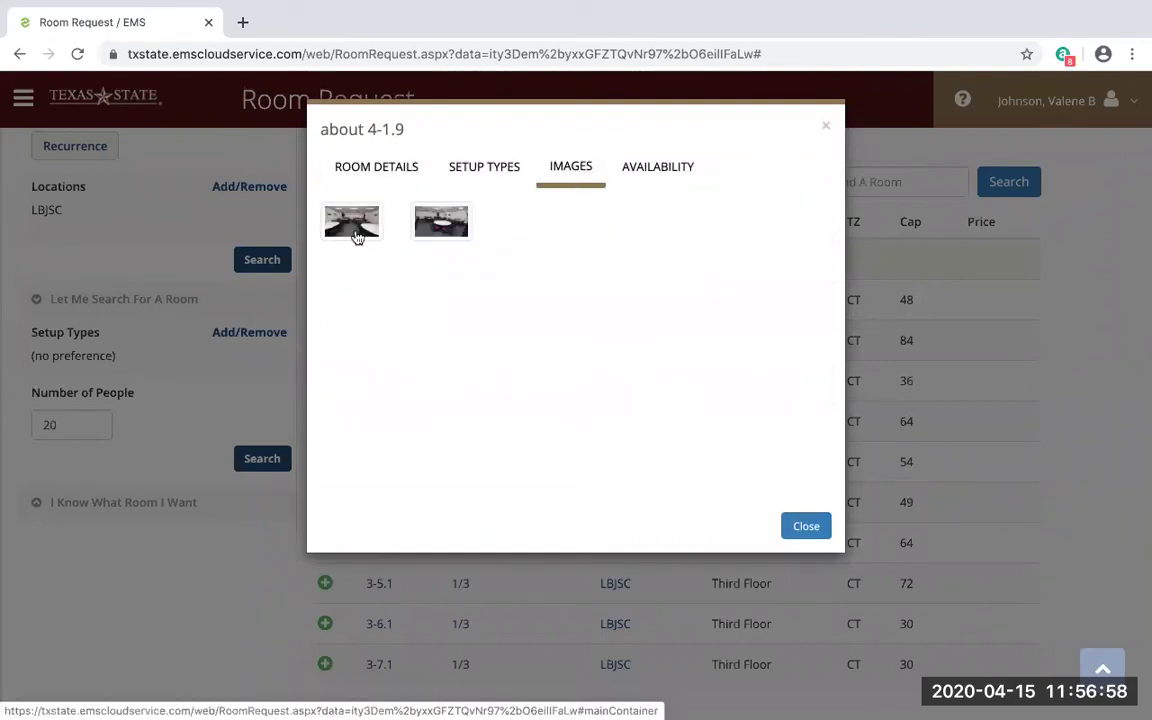
{"action": "left_click", "coordinate": [455, 238]}
{"action": "left_click", "coordinate": [806, 526]}
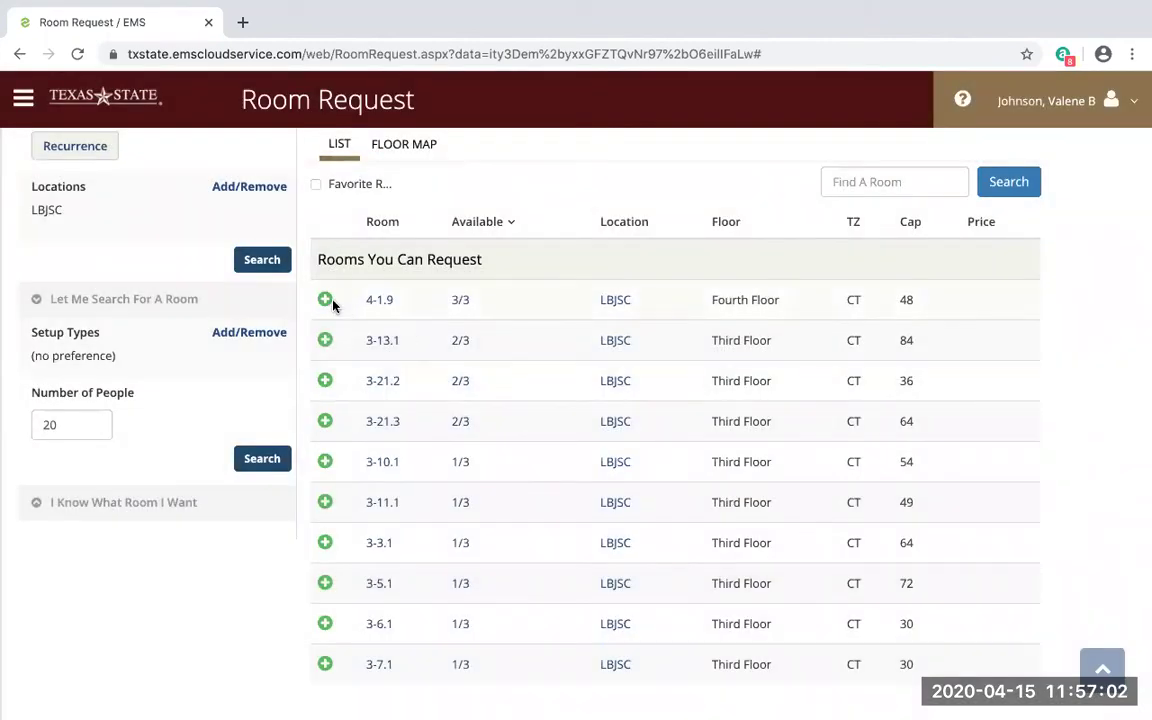
Add room 4-1.9 to the reservation for 20 attendees with the Rounds setup type
{"action": "left_click", "coordinate": [325, 300]}
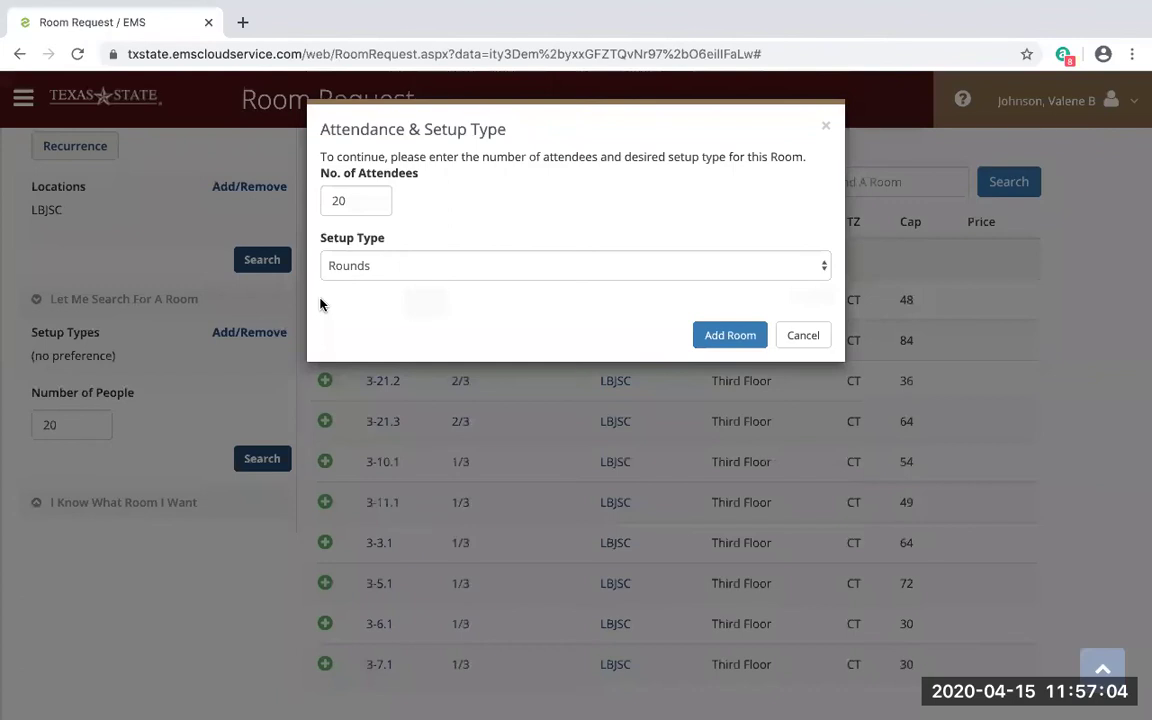
{"action": "left_click", "coordinate": [748, 345]}
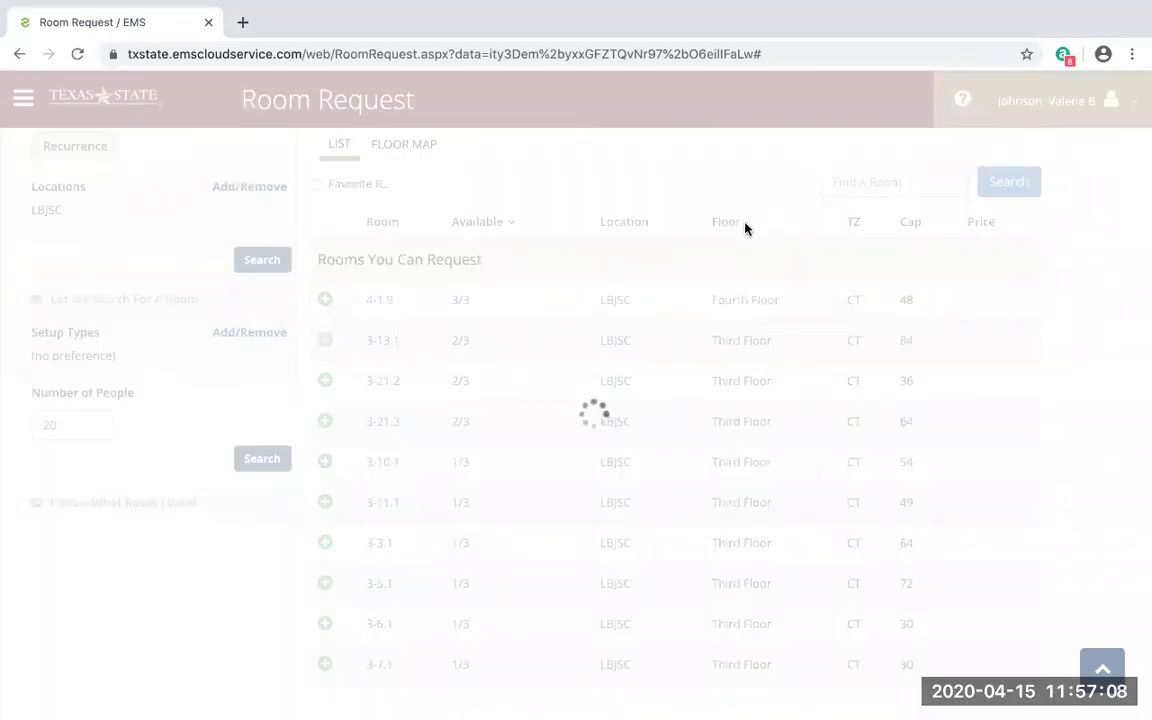
{"action": "scroll", "coordinate": [744, 229], "scroll_direction": "up", "scroll_amount": 3}
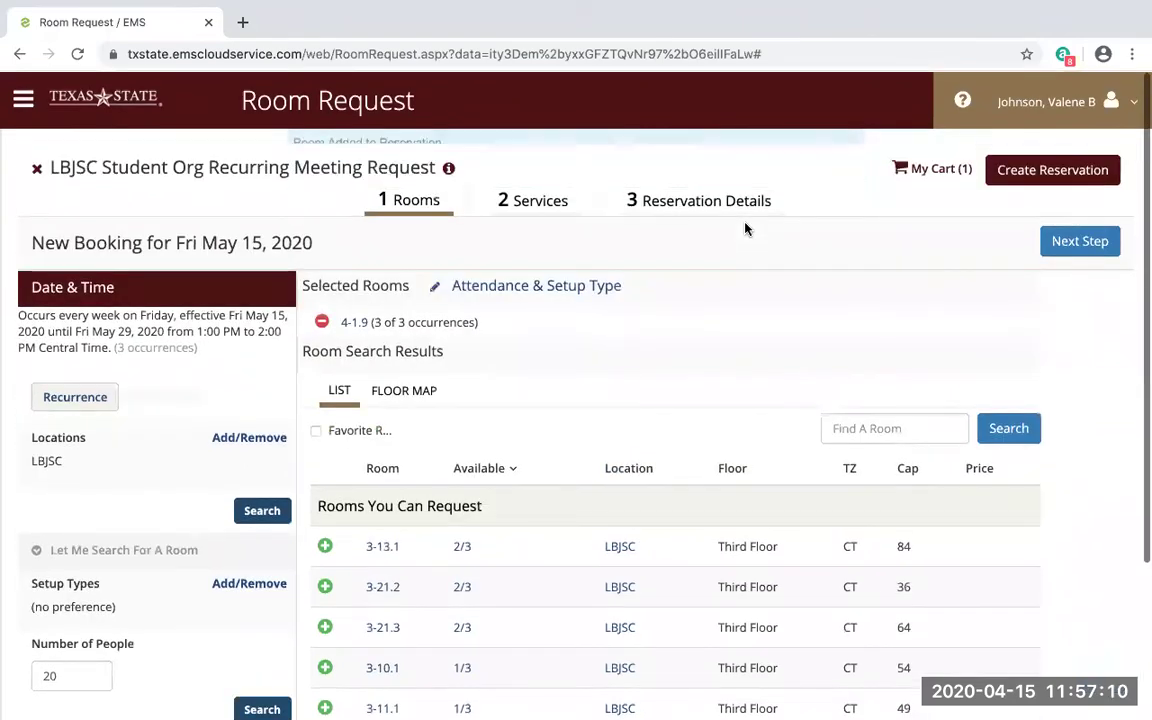
Proceed to the reservation's services and add one LCD Projector from the audio visual items
{"action": "left_click", "coordinate": [1072, 242]}
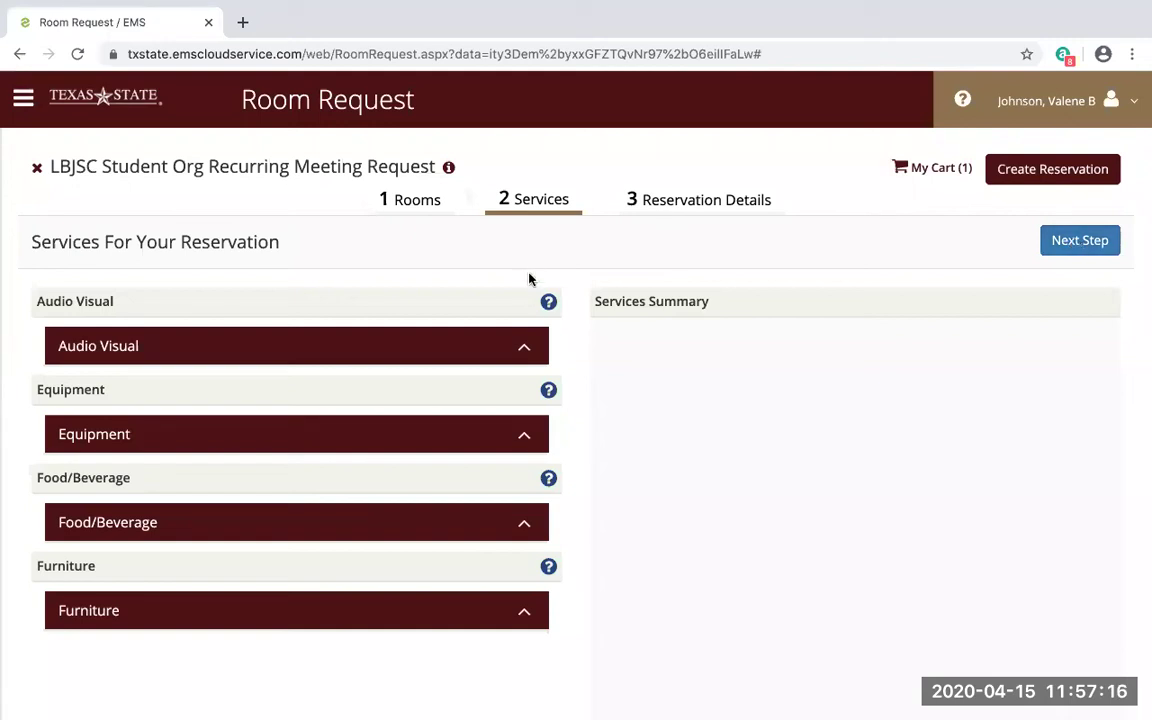
{"action": "left_click", "coordinate": [523, 346]}
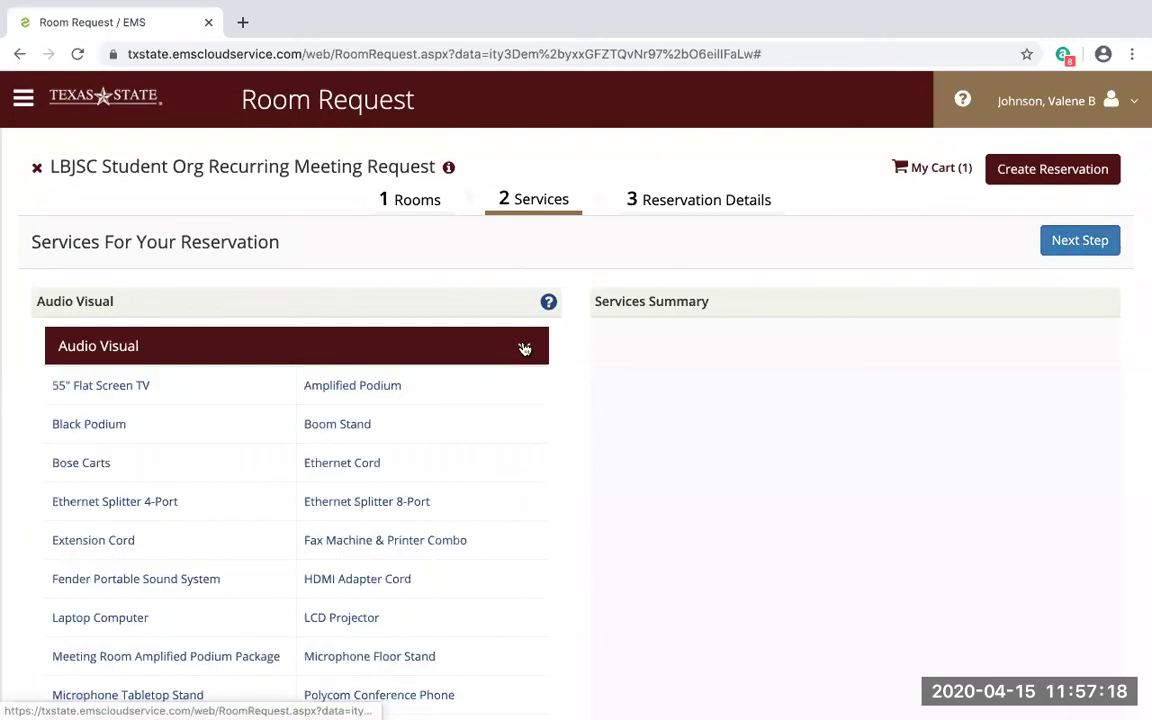
{"action": "scroll", "coordinate": [471, 436], "scroll_direction": "down", "scroll_amount": 2}
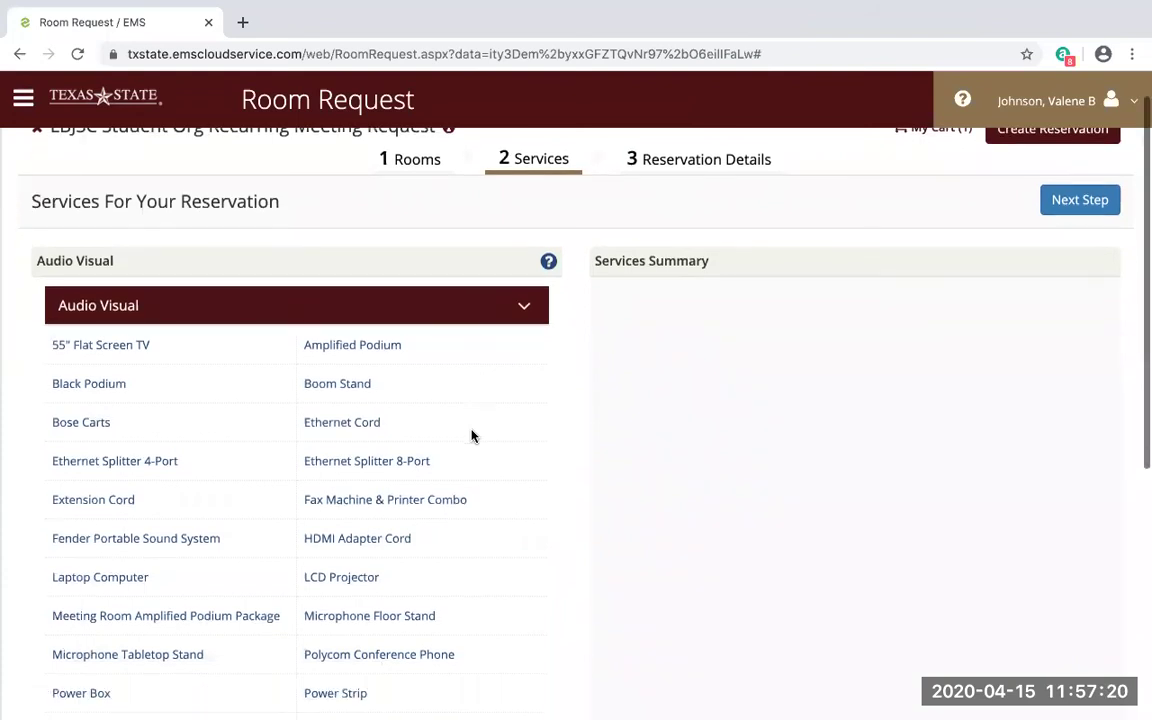
{"action": "scroll", "coordinate": [471, 436], "scroll_direction": "down", "scroll_amount": 3}
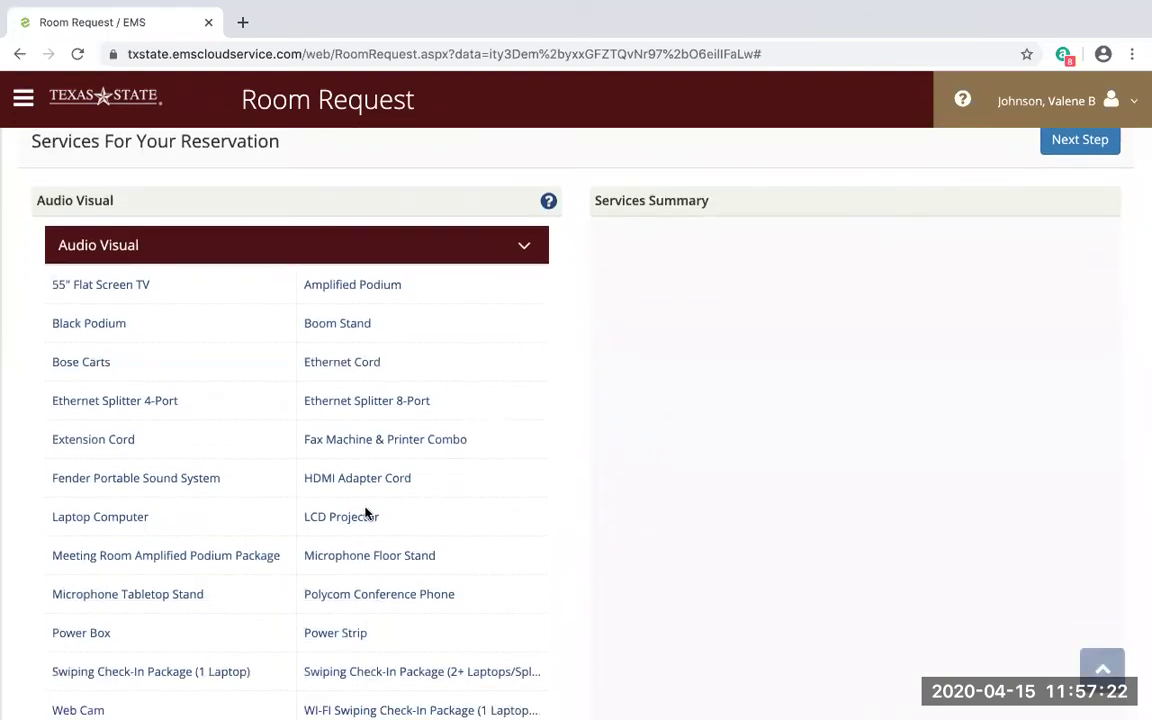
{"action": "left_click", "coordinate": [332, 525]}
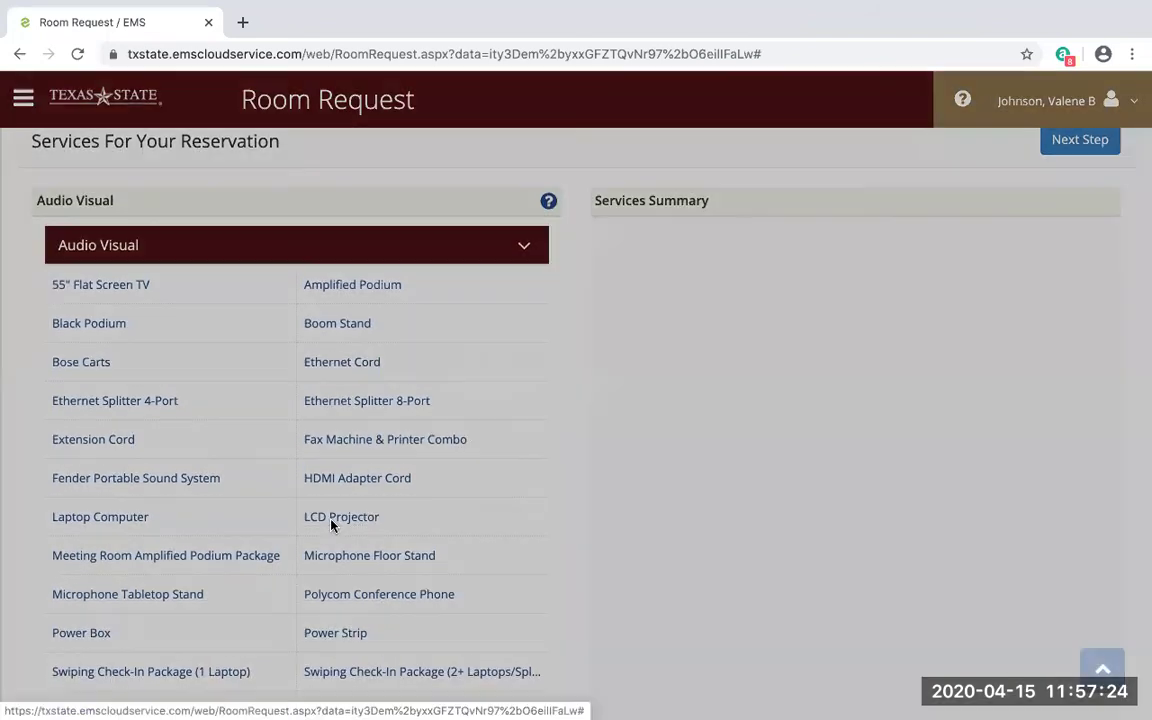
{"action": "left_click", "coordinate": [749, 360]}
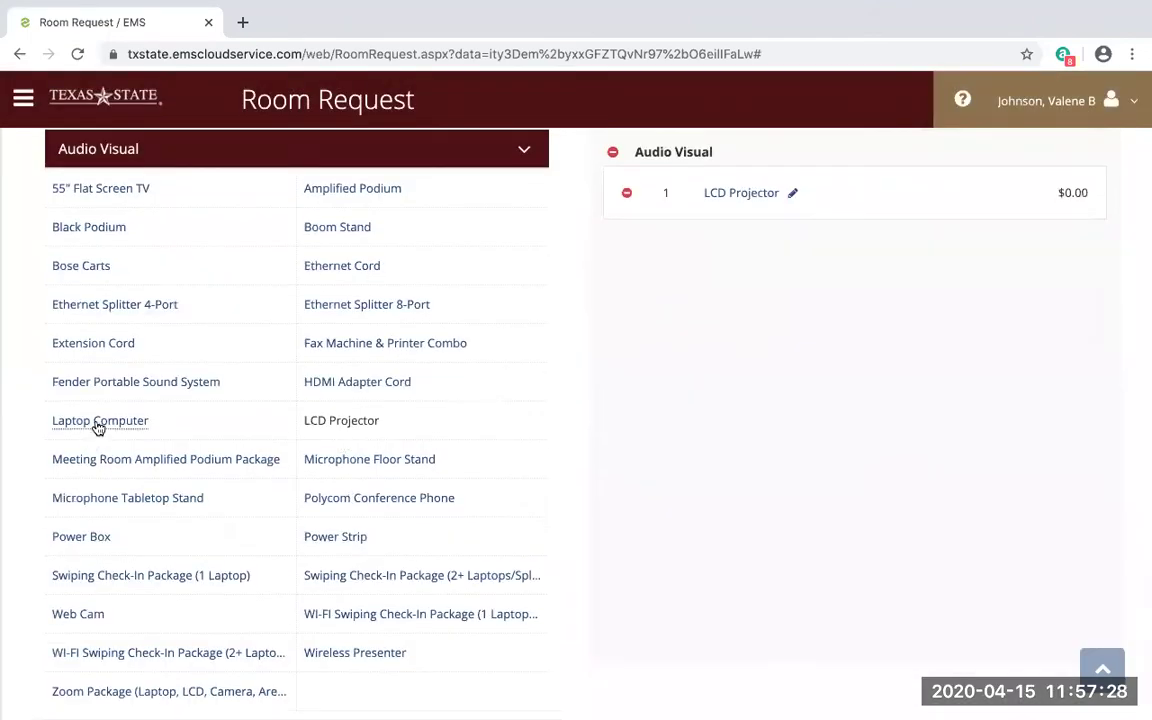
Check the ordering options of the Laptop Computer audio visual item and close them without adding it
{"action": "left_click", "coordinate": [96, 424]}
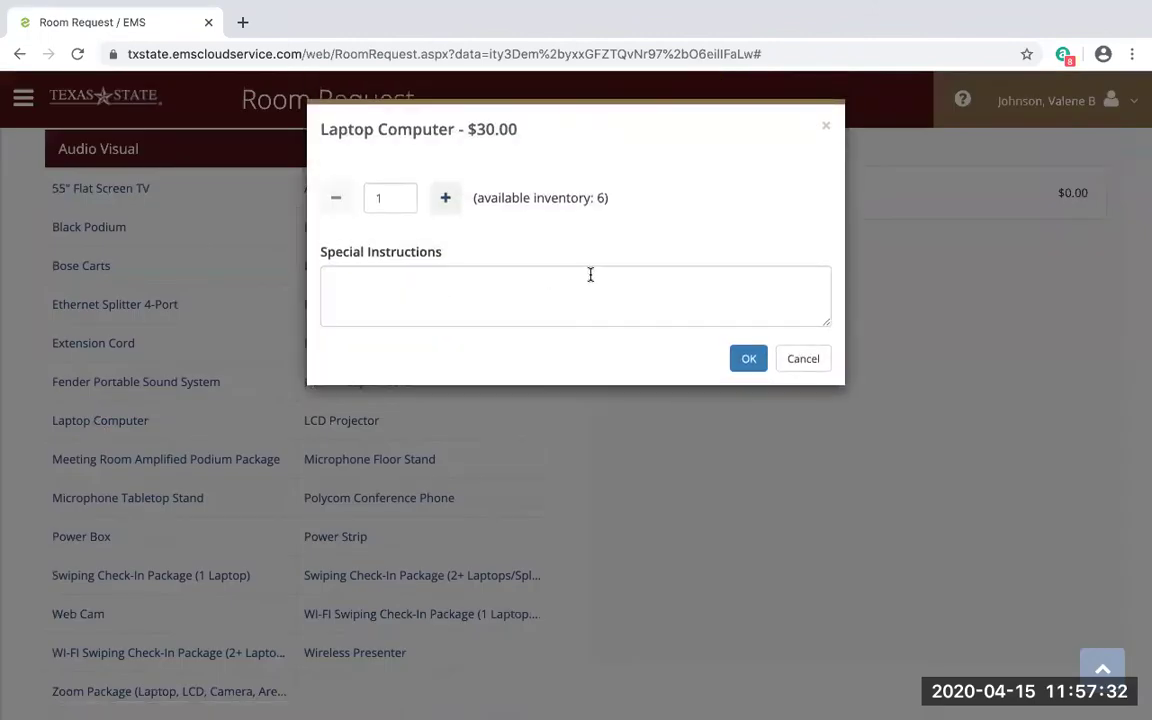
{"action": "left_click", "coordinate": [803, 359]}
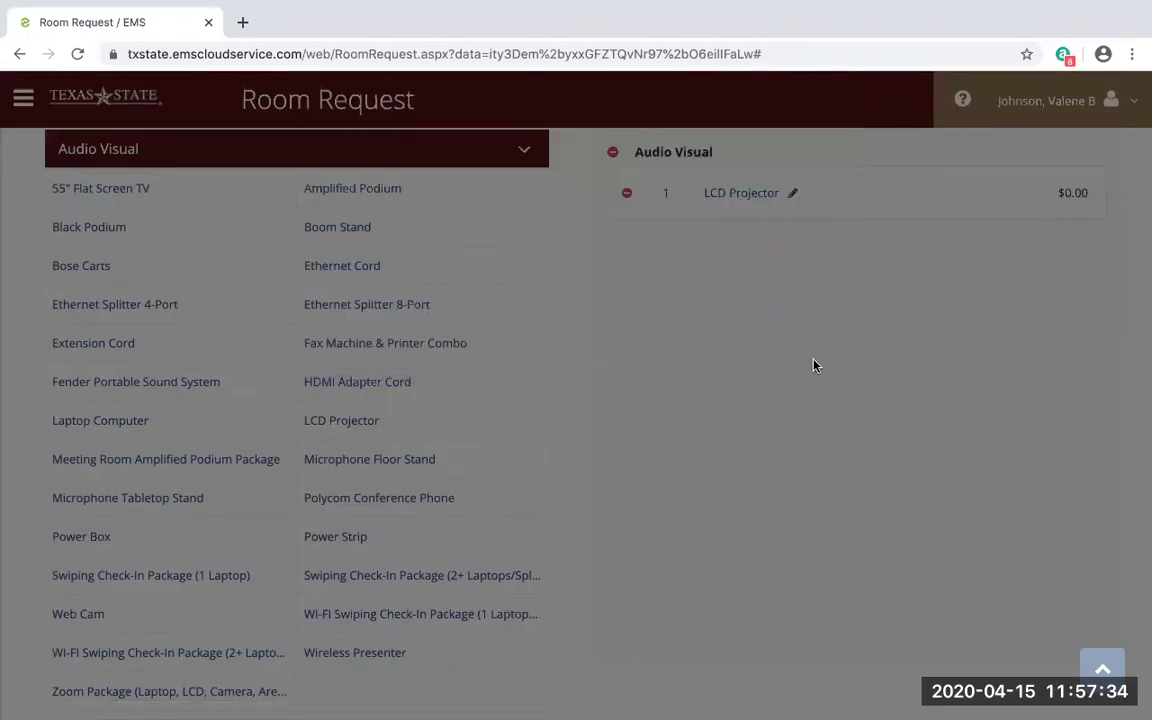
Expand the equipment services and add one Dry Erase Board (Small) to the reservation
{"action": "scroll", "coordinate": [432, 442], "scroll_direction": "down", "scroll_amount": 3}
{"action": "scroll", "coordinate": [432, 442], "scroll_direction": "down", "scroll_amount": 2}
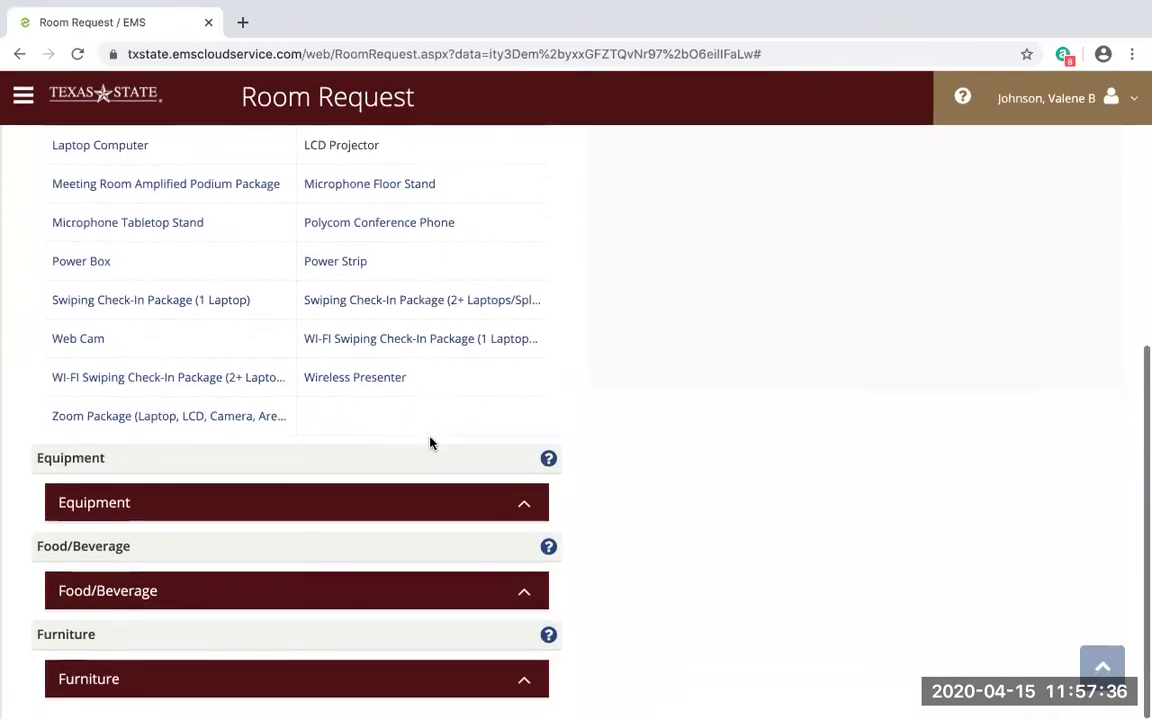
{"action": "left_click", "coordinate": [526, 510]}
{"action": "scroll", "coordinate": [522, 516], "scroll_direction": "down", "scroll_amount": 2}
{"action": "scroll", "coordinate": [520, 517], "scroll_direction": "down", "scroll_amount": 3}
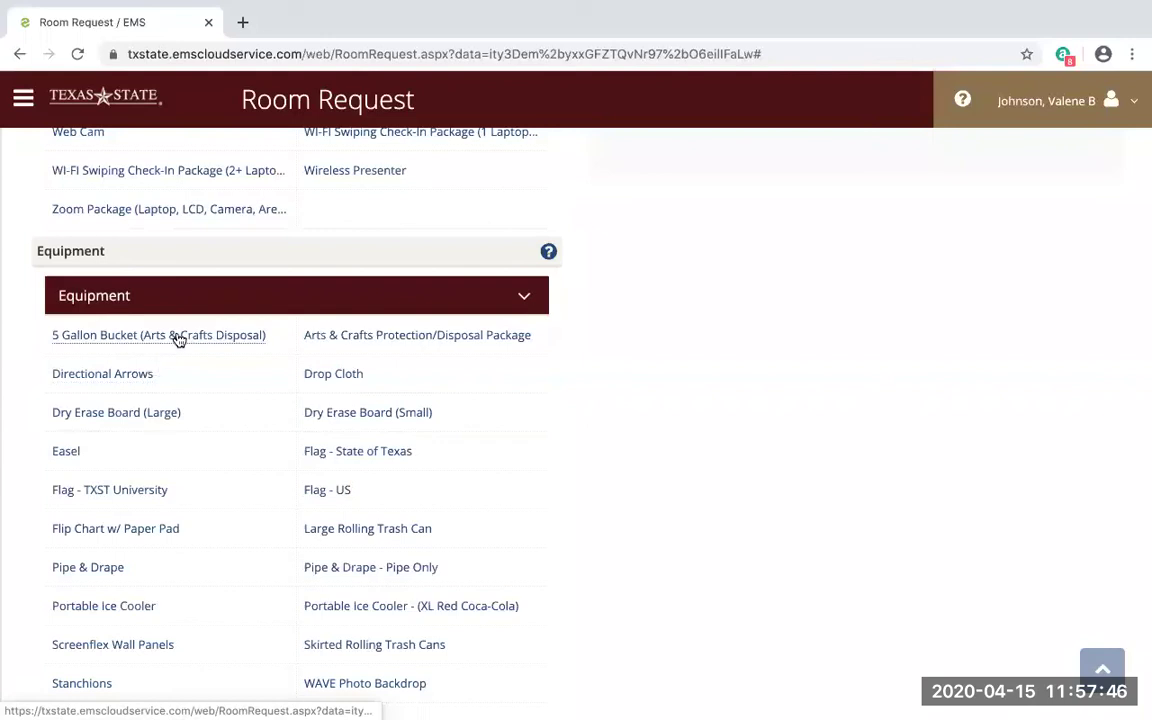
{"action": "left_click", "coordinate": [371, 418]}
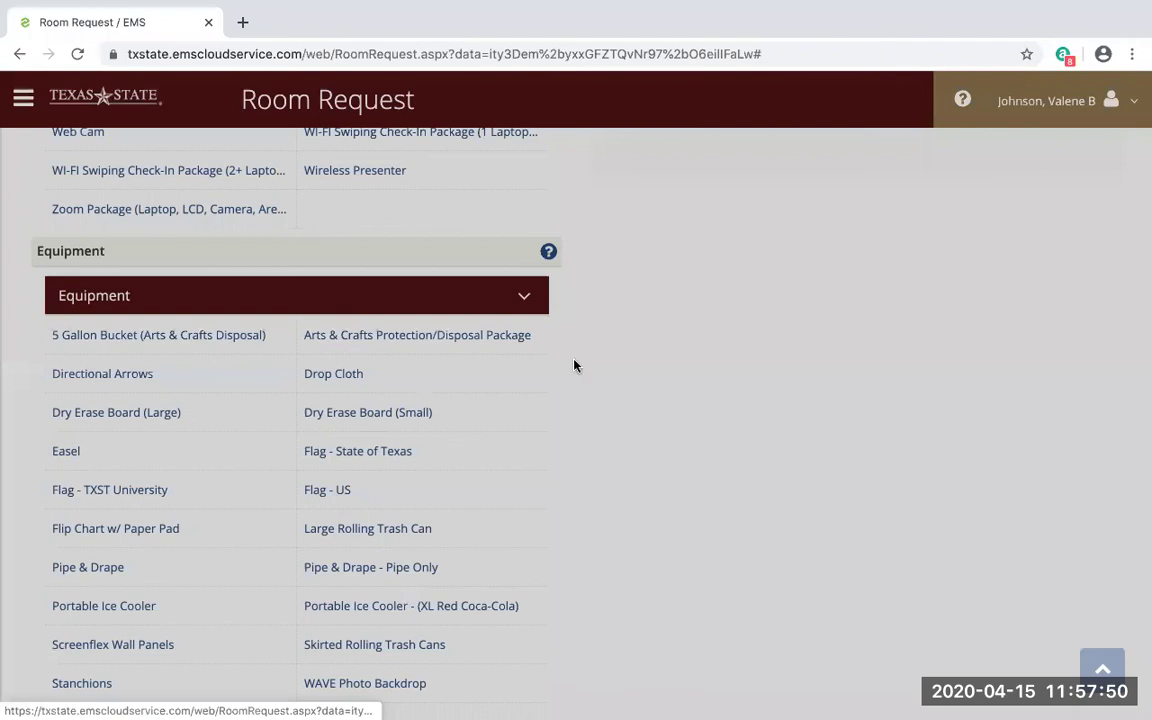
{"action": "left_click", "coordinate": [748, 359]}
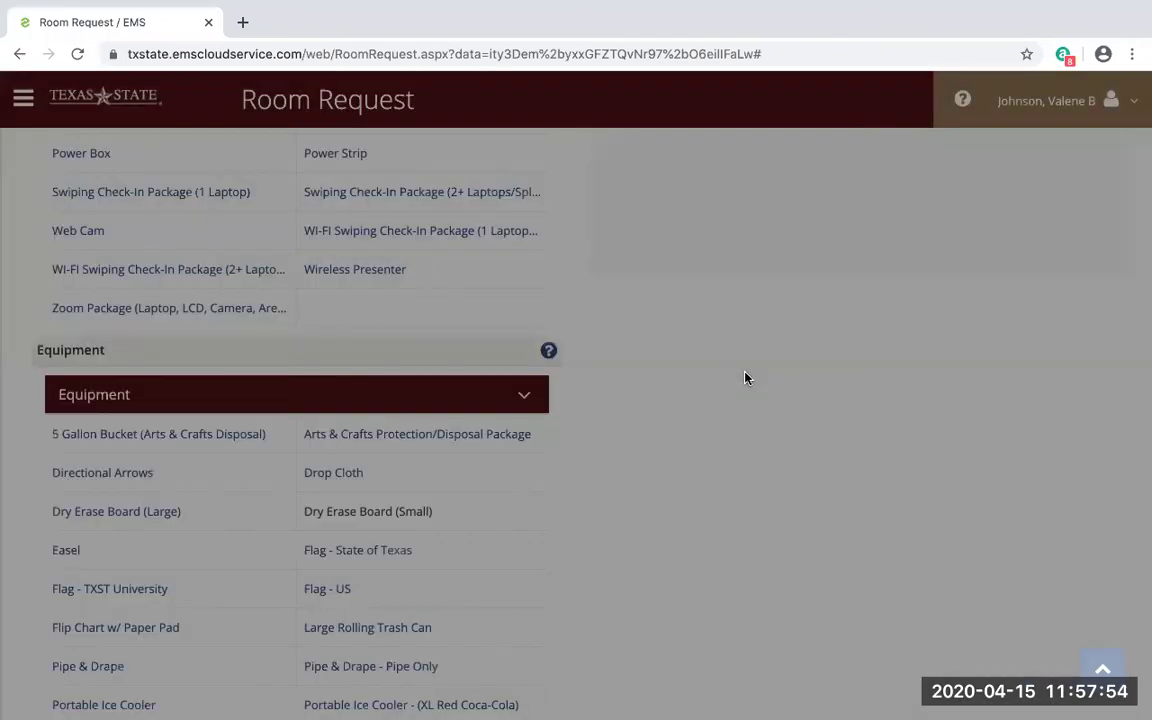
Add one Group Providing Own Food item from the food and beverage services with the special instructions "packaged snacks"
{"action": "scroll", "coordinate": [525, 597], "scroll_direction": "down", "scroll_amount": 5}
{"action": "scroll", "coordinate": [563, 478], "scroll_direction": "down", "scroll_amount": 2}
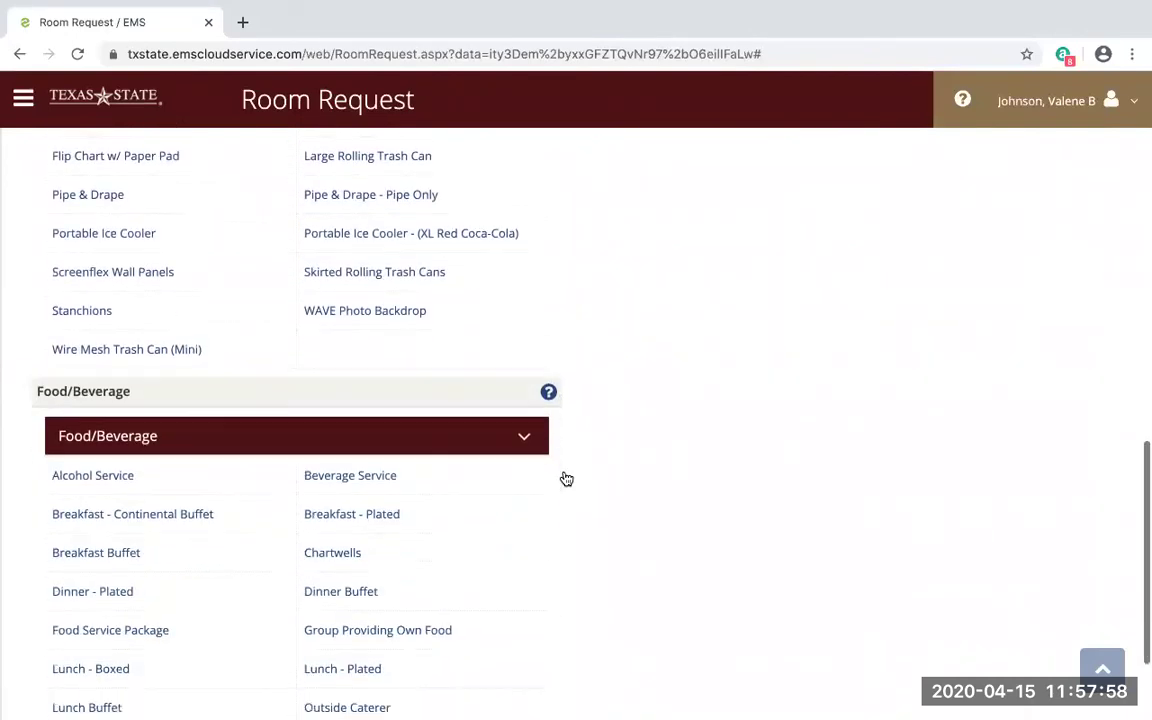
{"action": "scroll", "coordinate": [421, 498], "scroll_direction": "down", "scroll_amount": 1}
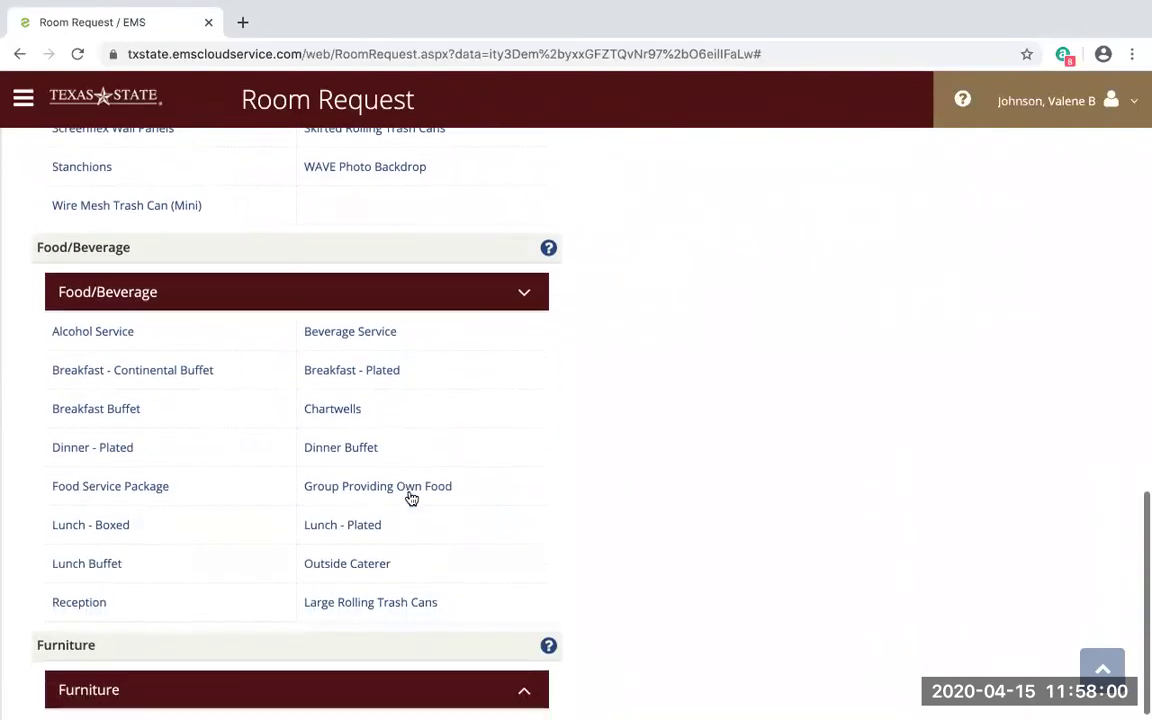
{"action": "left_click", "coordinate": [410, 488]}
{"action": "left_click", "coordinate": [452, 306]}
{"action": "type", "text": "packaged snacks"}
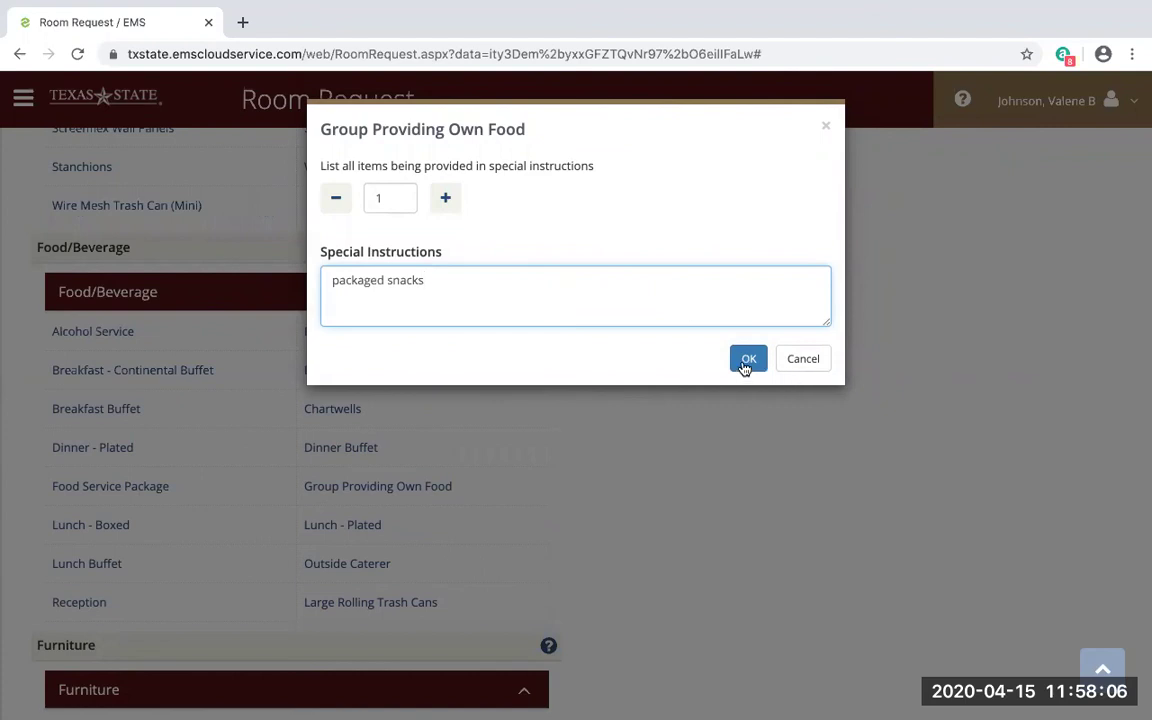
{"action": "left_click", "coordinate": [747, 362]}
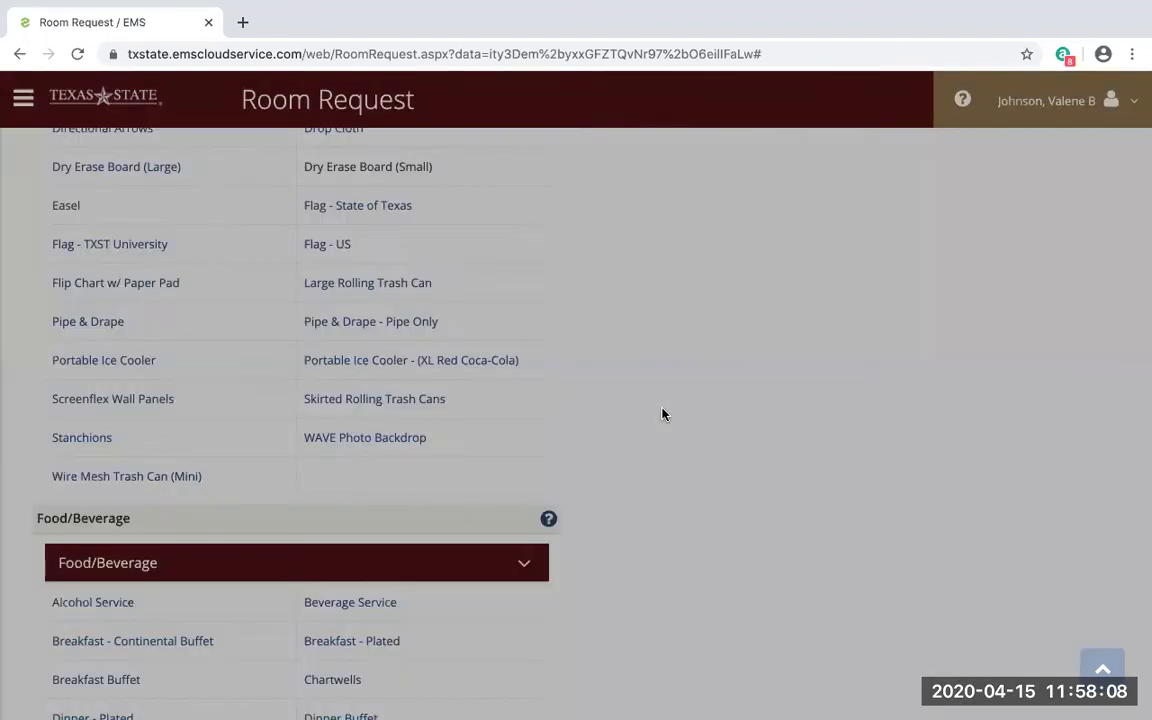
Look through the furniture services and check the 6 Ft Table item without adding it
{"action": "scroll", "coordinate": [661, 414], "scroll_direction": "down", "scroll_amount": 6}
{"action": "scroll", "coordinate": [661, 414], "scroll_direction": "down", "scroll_amount": 2}
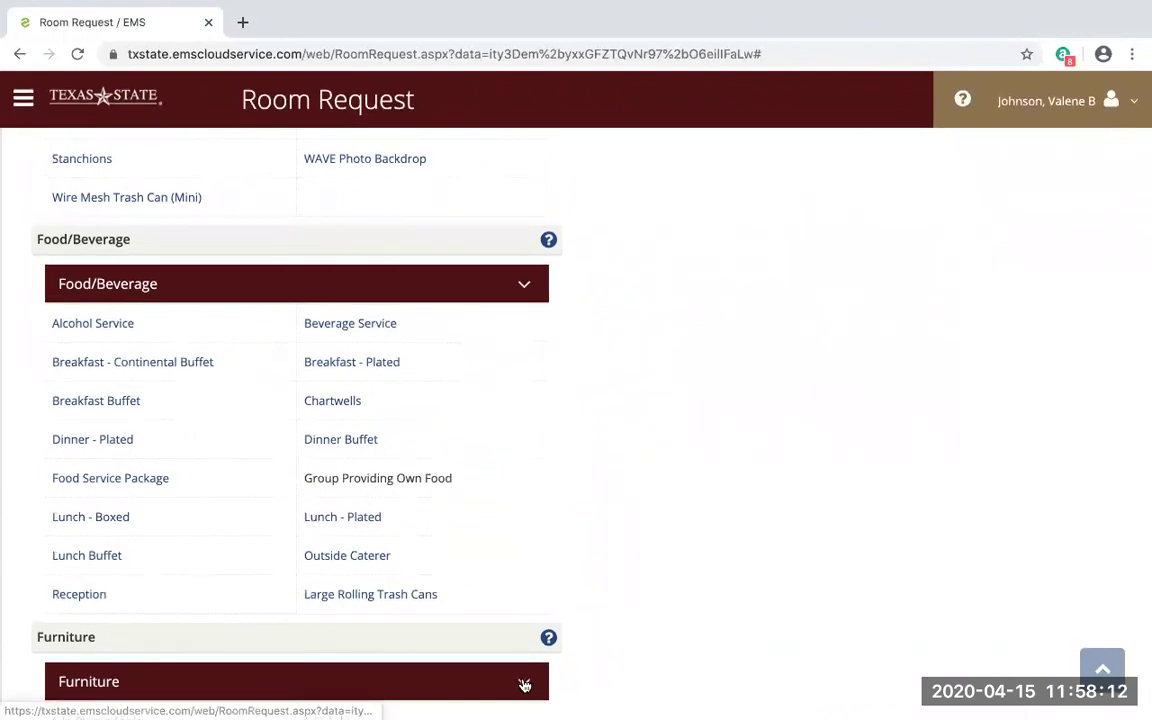
{"action": "scroll", "coordinate": [507, 540], "scroll_direction": "down", "scroll_amount": 2}
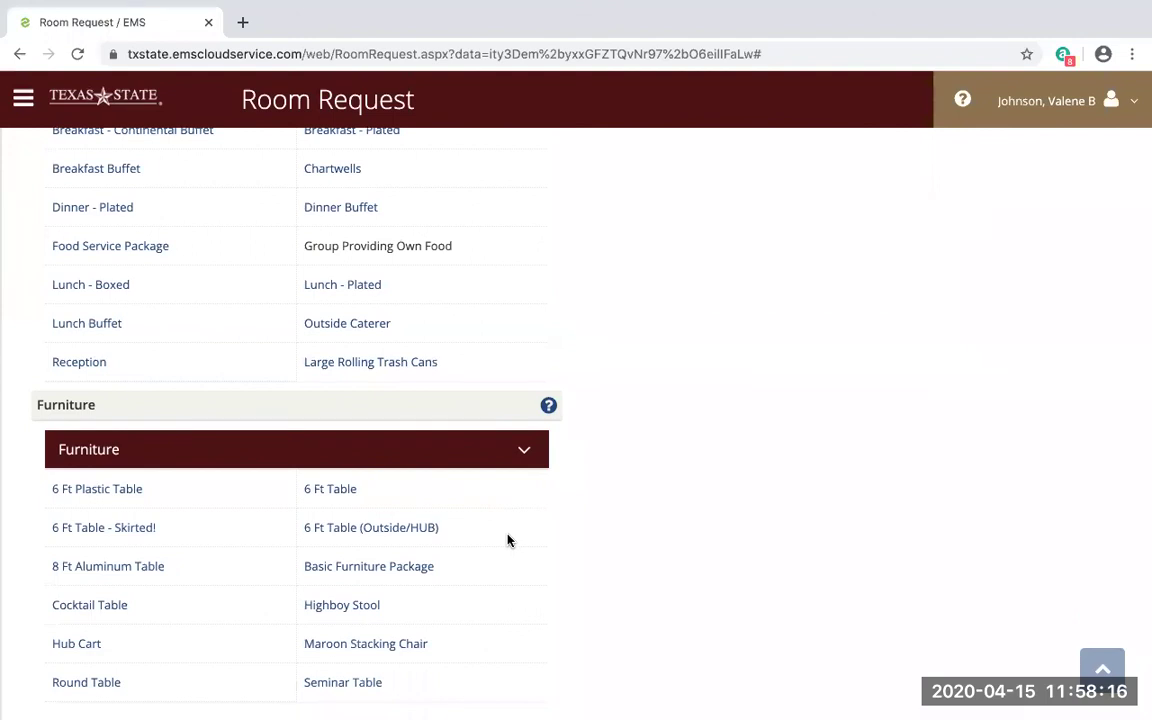
{"action": "left_click", "coordinate": [318, 491]}
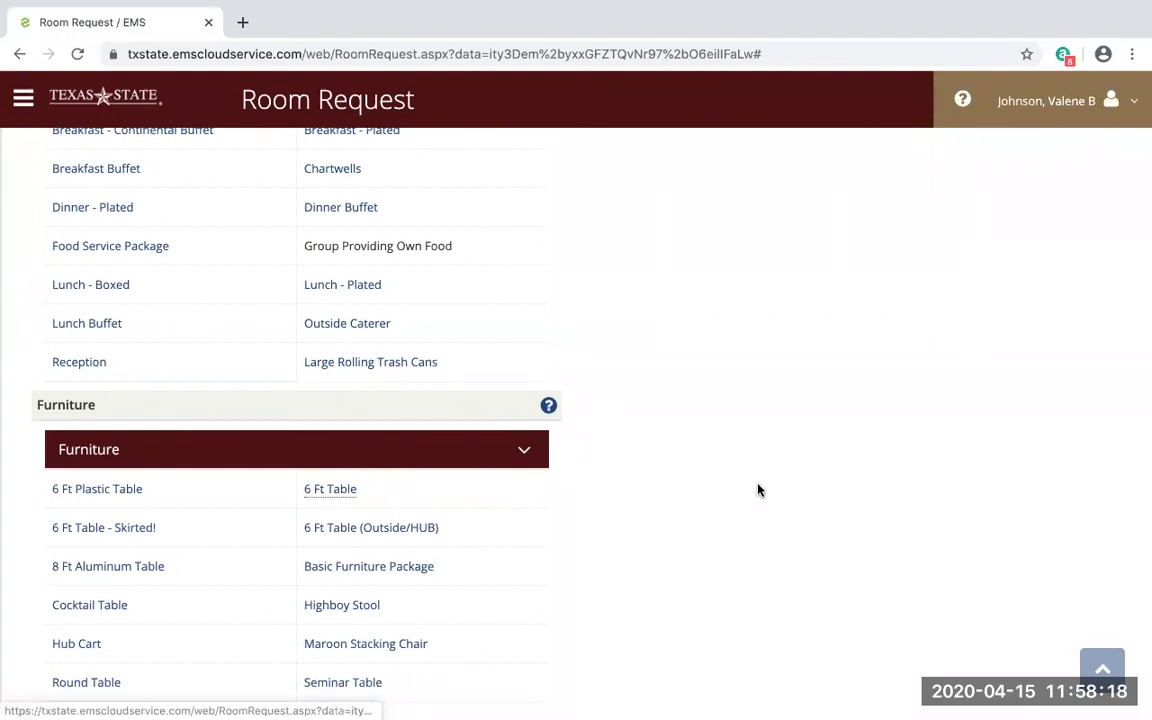
Return to the services summary and proceed to the reservation details
{"action": "scroll", "coordinate": [758, 490], "scroll_direction": "up", "scroll_amount": 10}
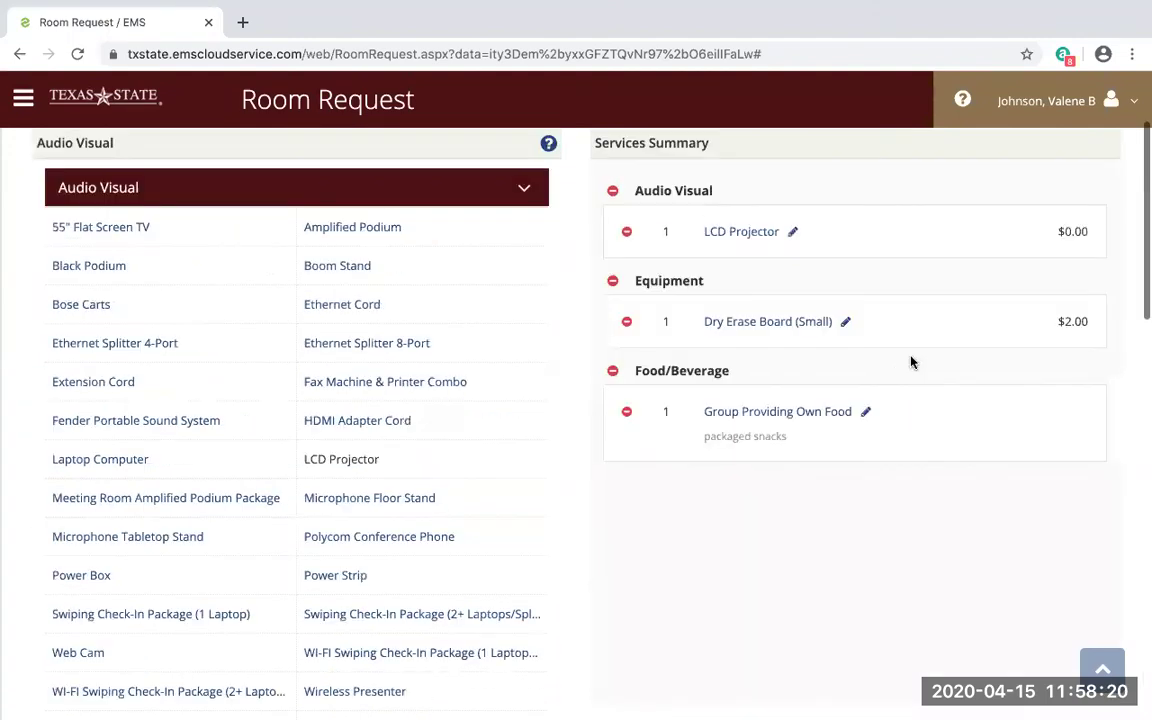
{"action": "scroll", "coordinate": [911, 362], "scroll_direction": "up", "scroll_amount": 5}
{"action": "left_click", "coordinate": [1079, 243]}
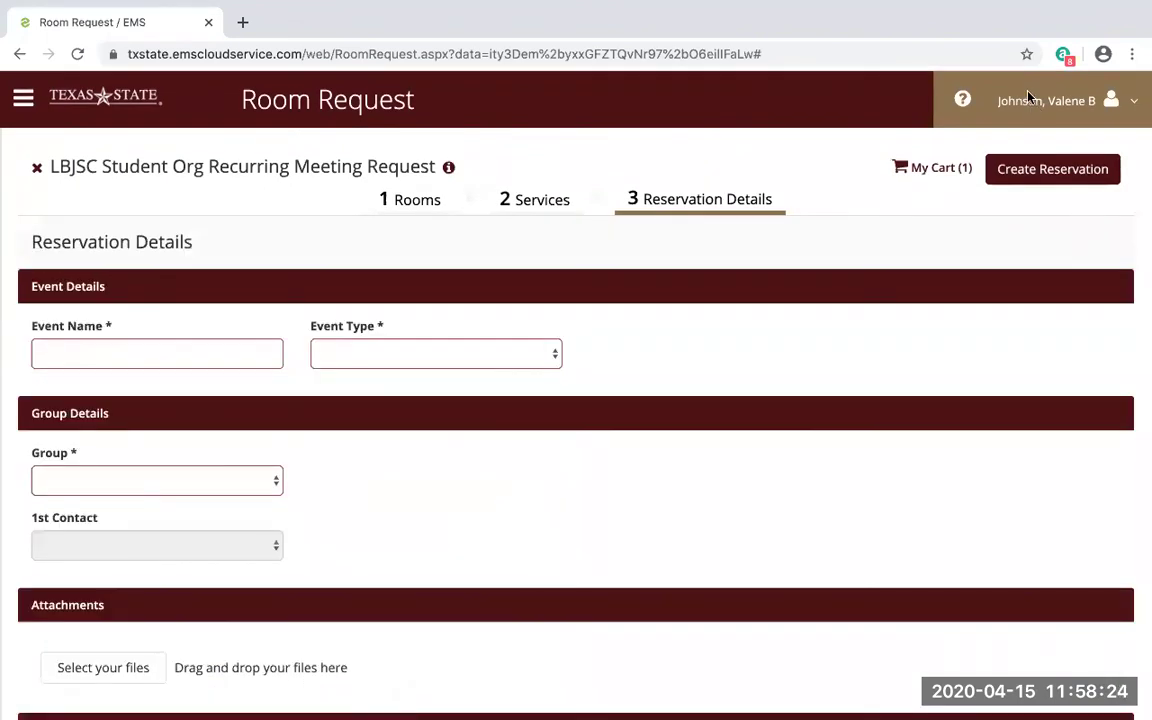
{"action": "left_click", "coordinate": [1008, 180]}
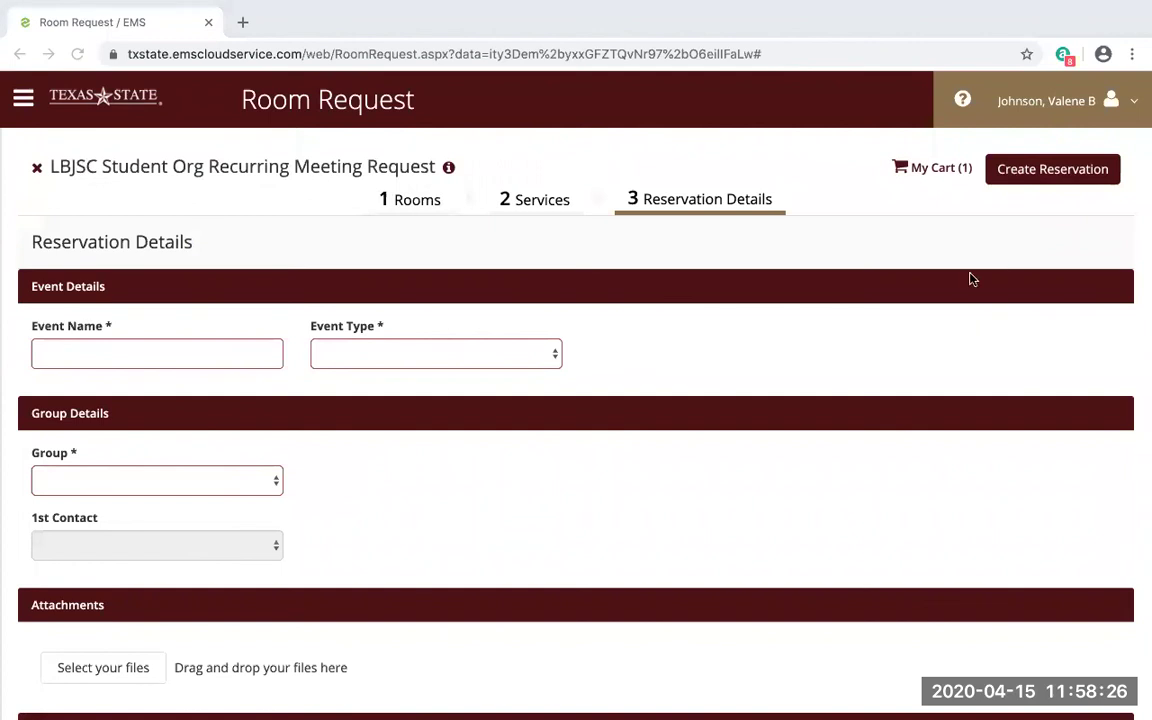